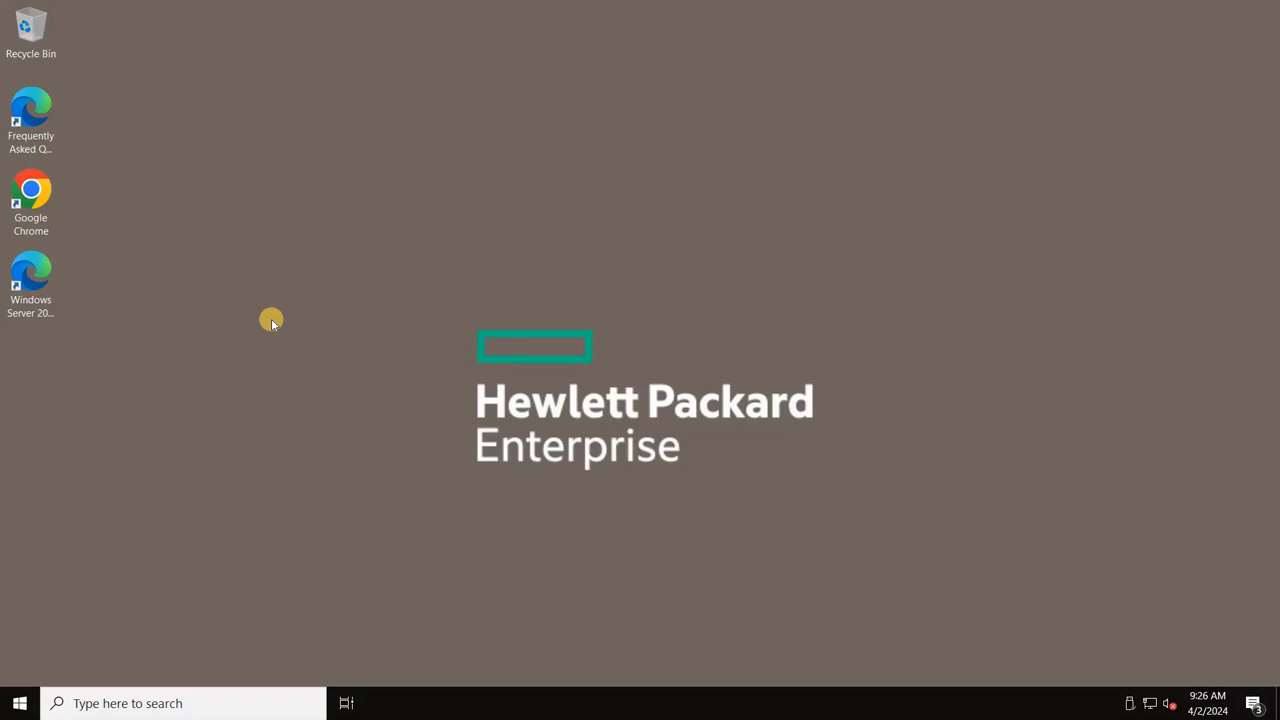
Step: In Chrome, search Google for hikvision and open the official hikvision.com site
{"action": "double_click", "coordinate": [34, 208]}
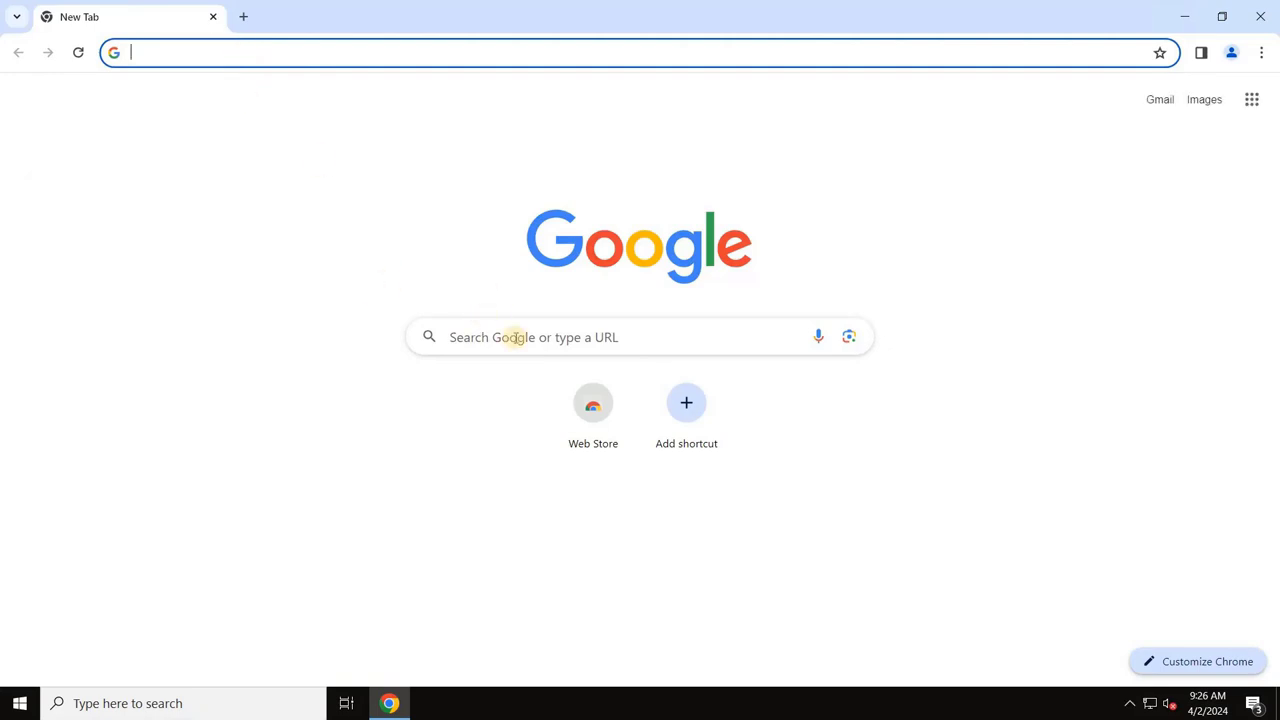
{"action": "left_click", "coordinate": [514, 338]}
{"action": "type", "text": "hick"}
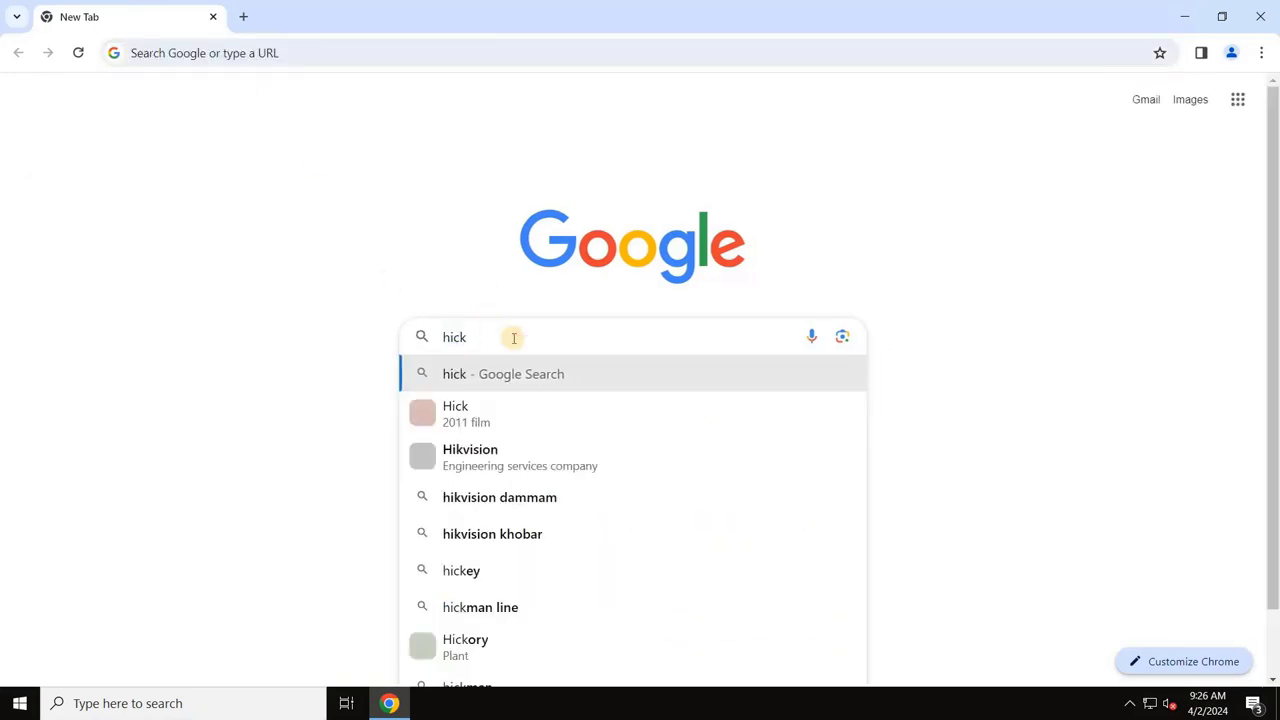
{"action": "key", "text": "Down"}
{"action": "key", "text": "Return"}
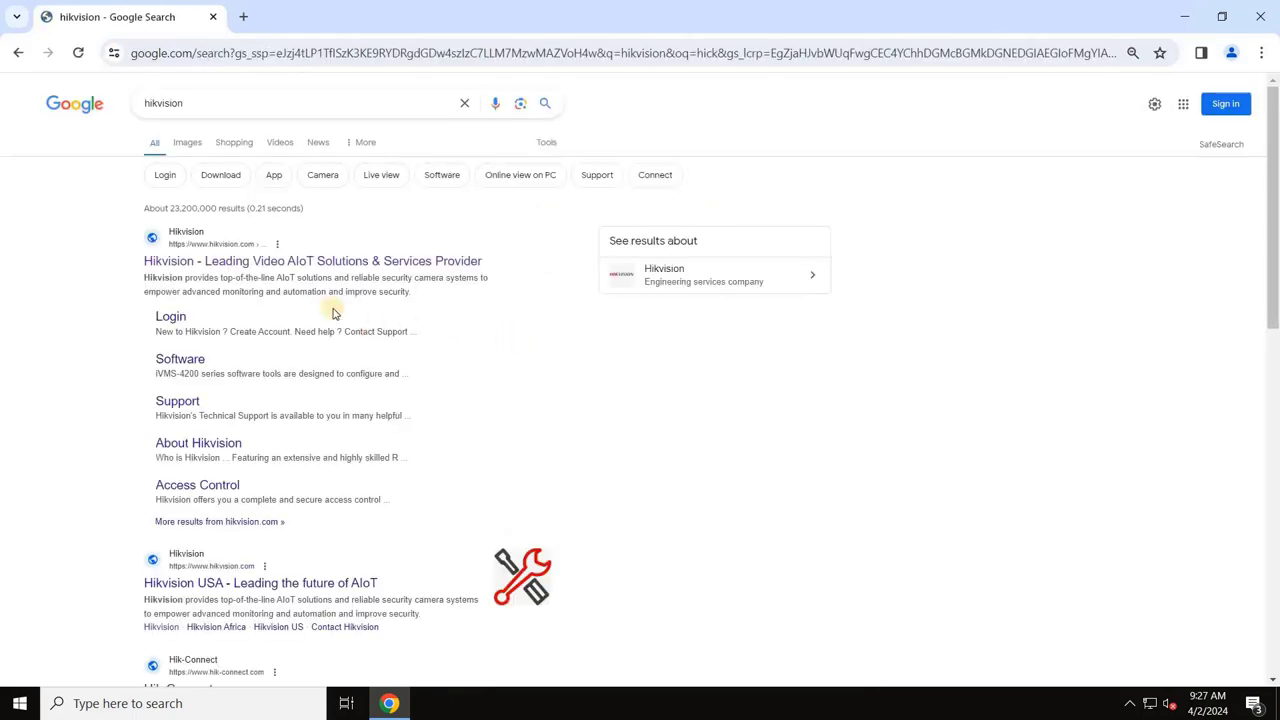
{"action": "left_click", "coordinate": [308, 262]}
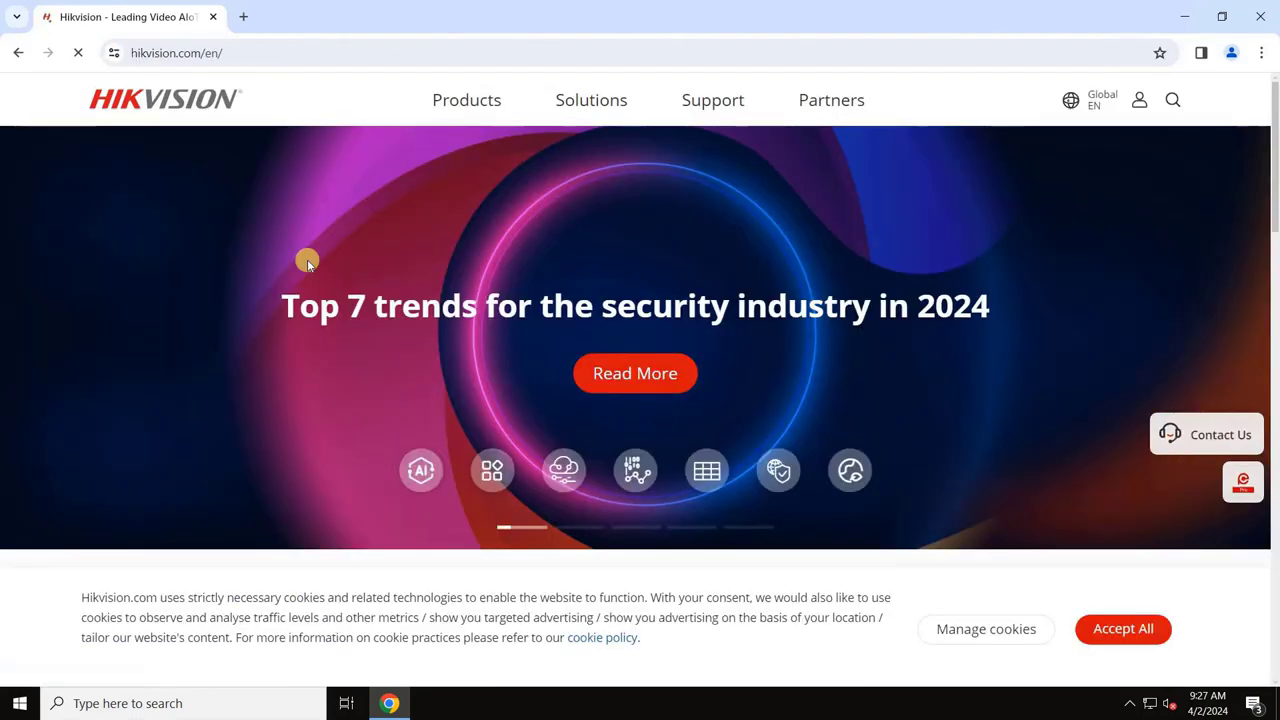
Step: Accept all cookies and go to Support > Download > Software
{"action": "left_click", "coordinate": [1120, 630]}
{"action": "scroll", "coordinate": [903, 483], "scroll_direction": "down", "scroll_amount": 3}
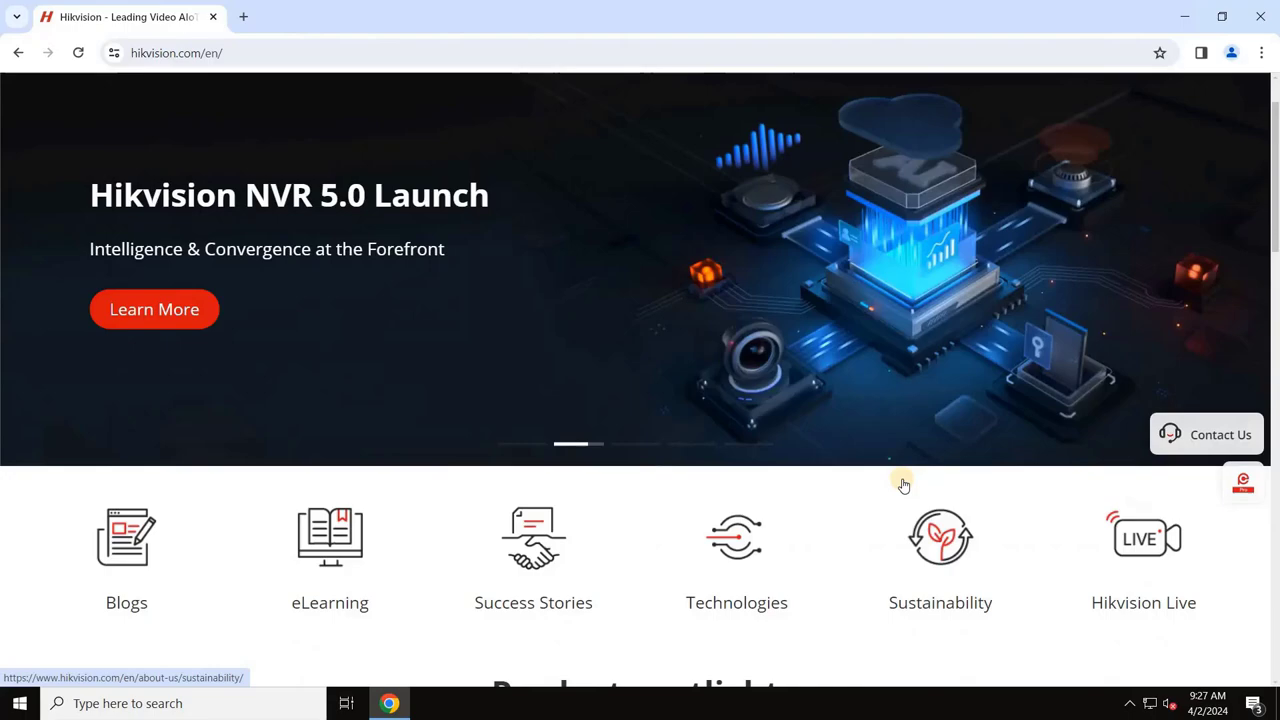
{"action": "scroll", "coordinate": [903, 483], "scroll_direction": "down", "scroll_amount": 5}
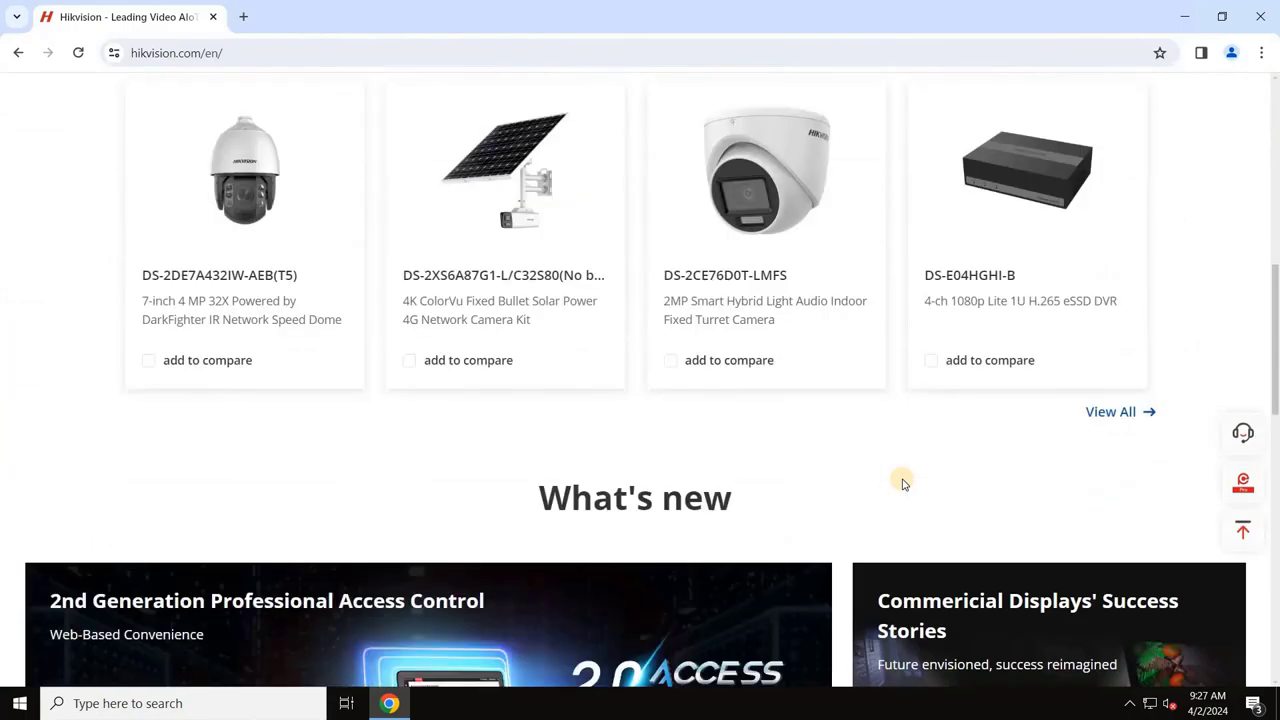
{"action": "scroll", "coordinate": [903, 483], "scroll_direction": "up", "scroll_amount": 7}
{"action": "mouse_move", "coordinate": [712, 103]}
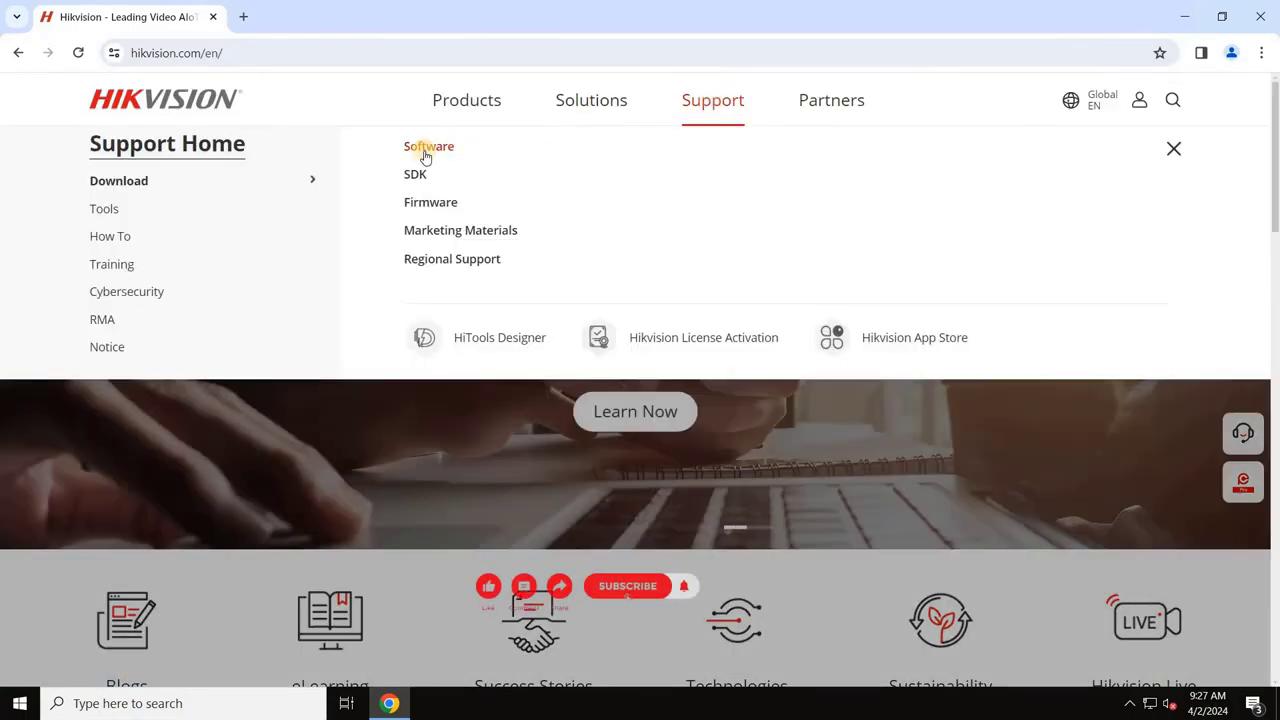
{"action": "left_click", "coordinate": [424, 152]}
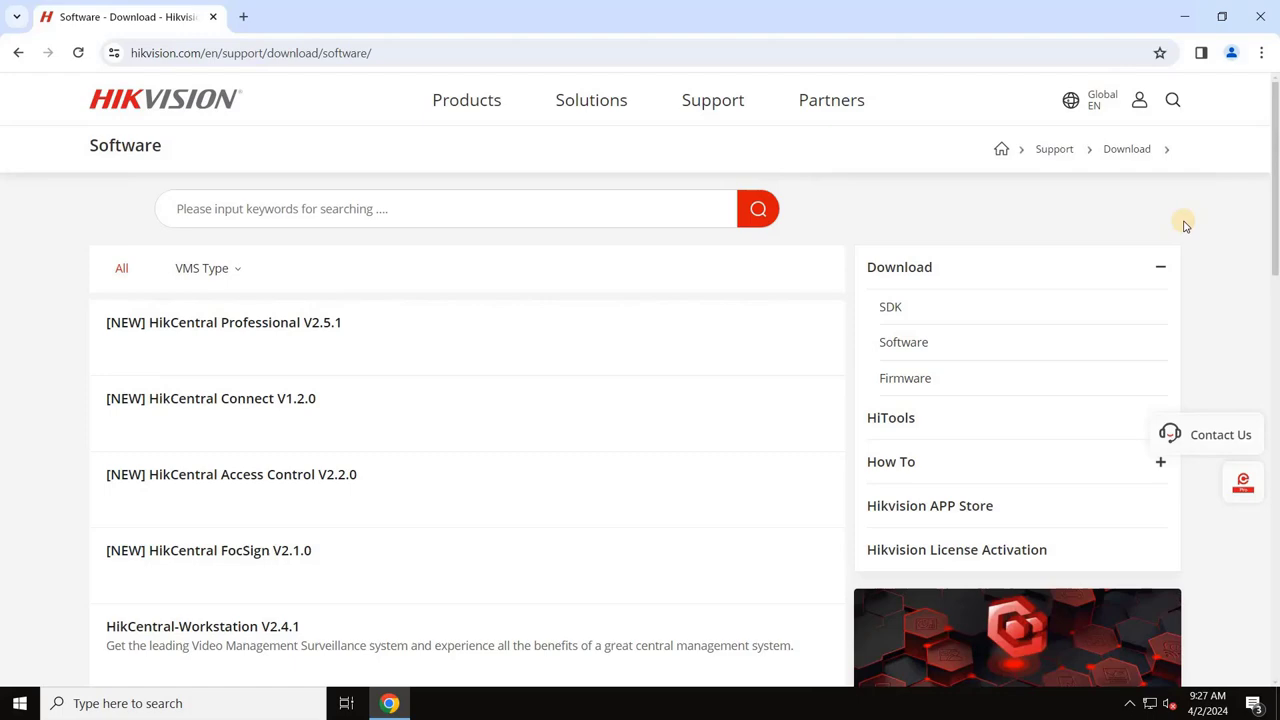
Step: Download the HikCentral Professional V2.5.1 Full Pack, agreeing to the terms
{"action": "left_click", "coordinate": [196, 326]}
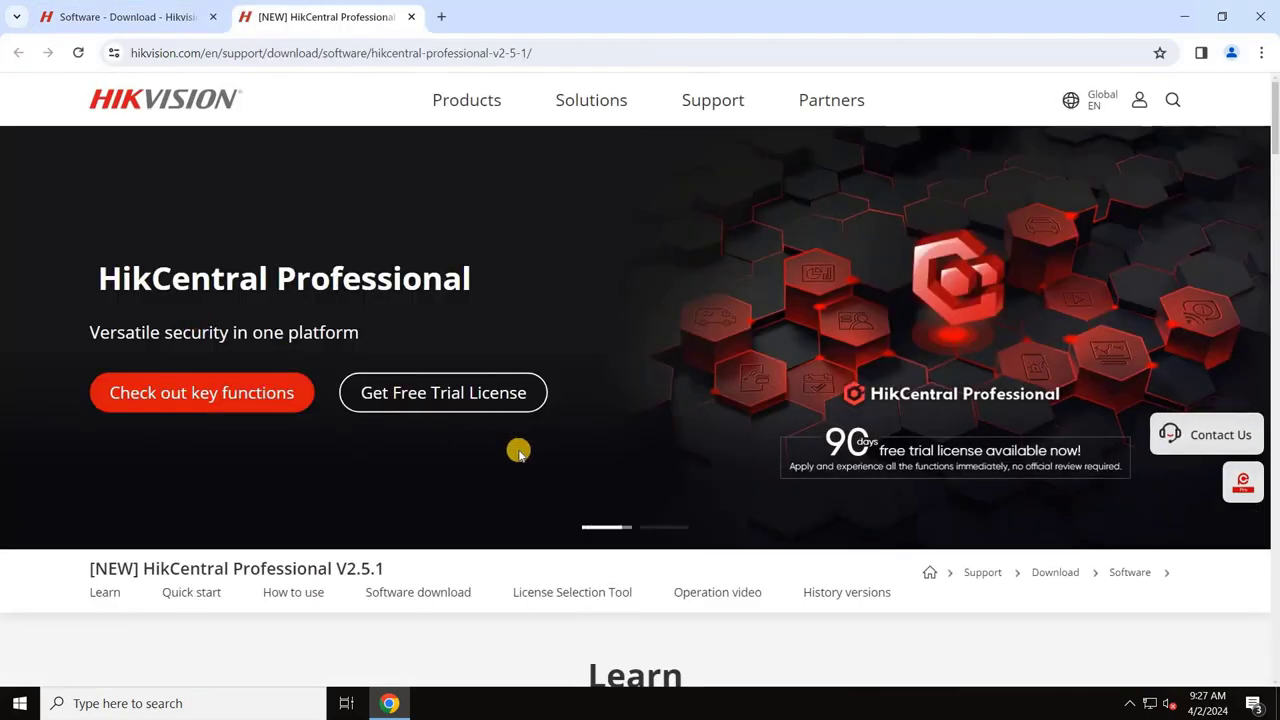
{"action": "scroll", "coordinate": [437, 455], "scroll_direction": "down", "scroll_amount": 3}
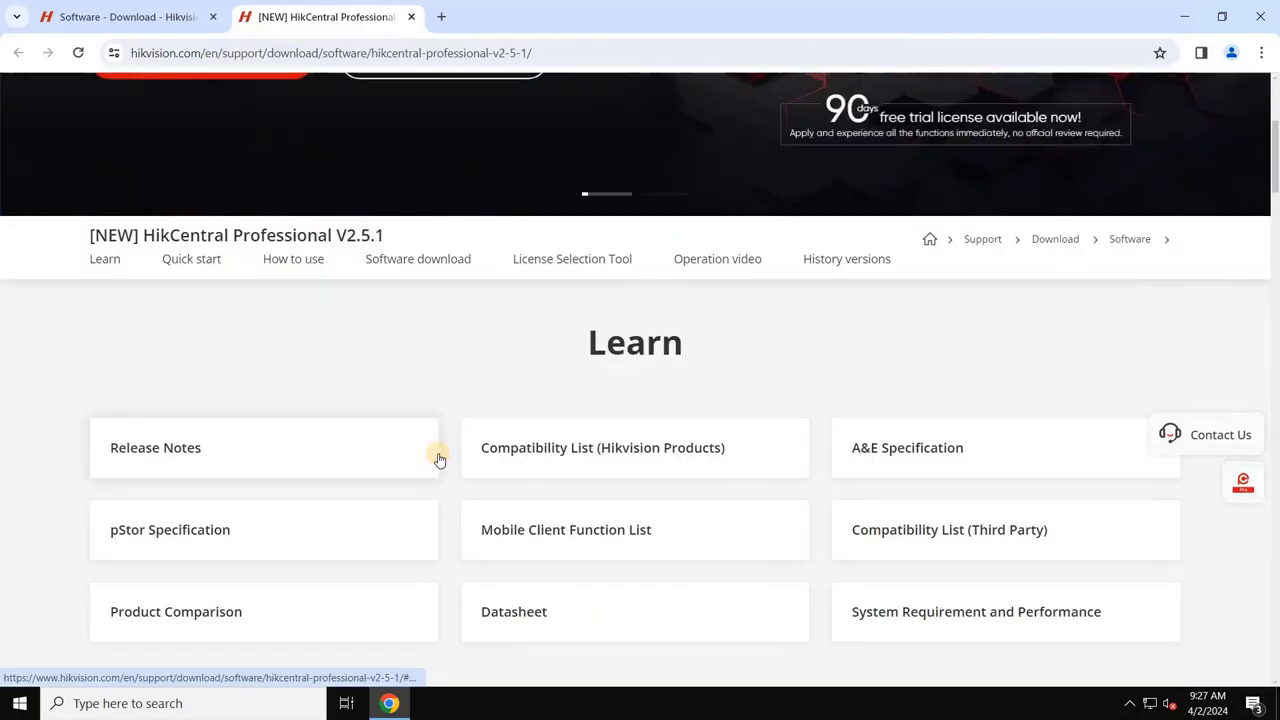
{"action": "scroll", "coordinate": [437, 458], "scroll_direction": "down", "scroll_amount": 7}
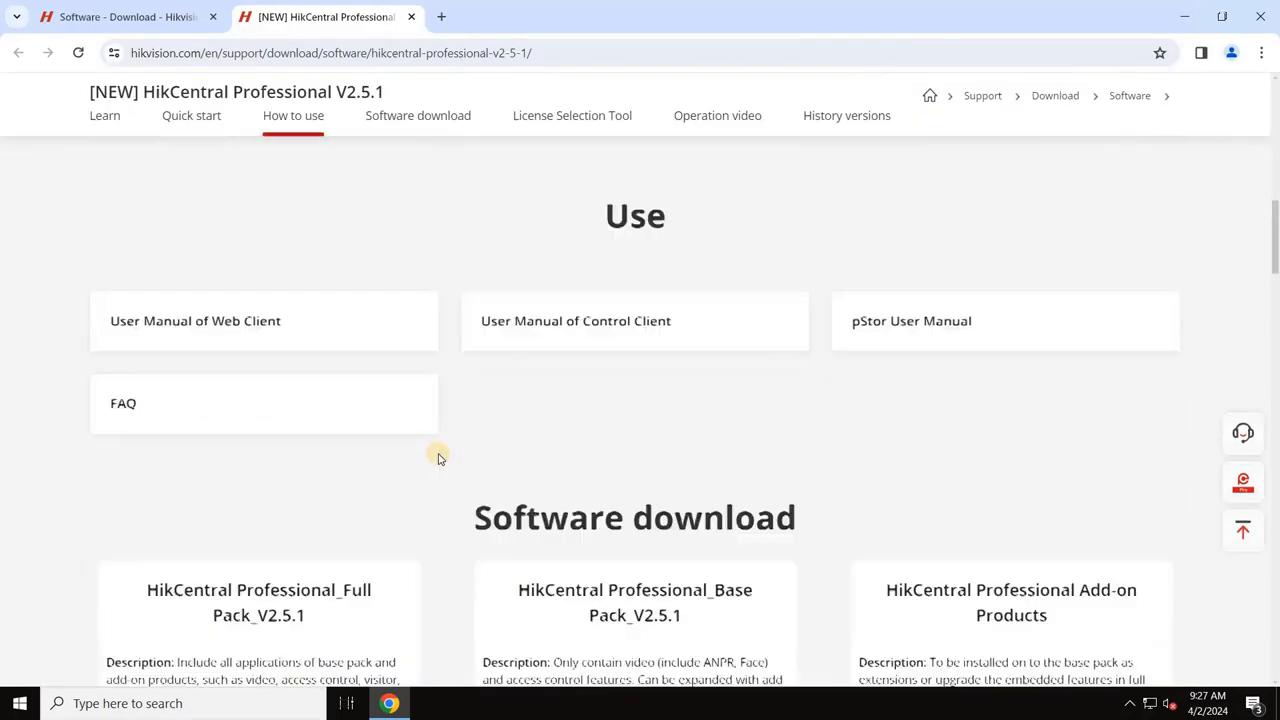
{"action": "scroll", "coordinate": [437, 458], "scroll_direction": "down", "scroll_amount": 3}
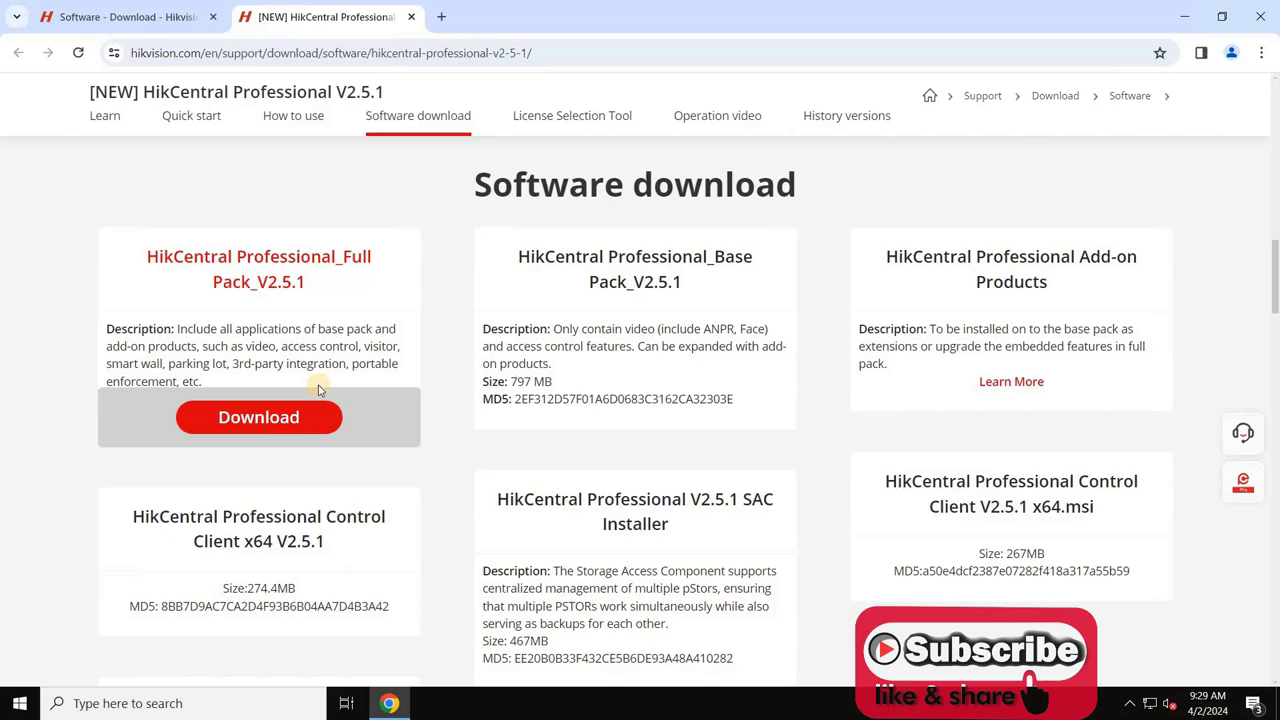
{"action": "left_click", "coordinate": [261, 419]}
{"action": "left_click", "coordinate": [561, 420]}
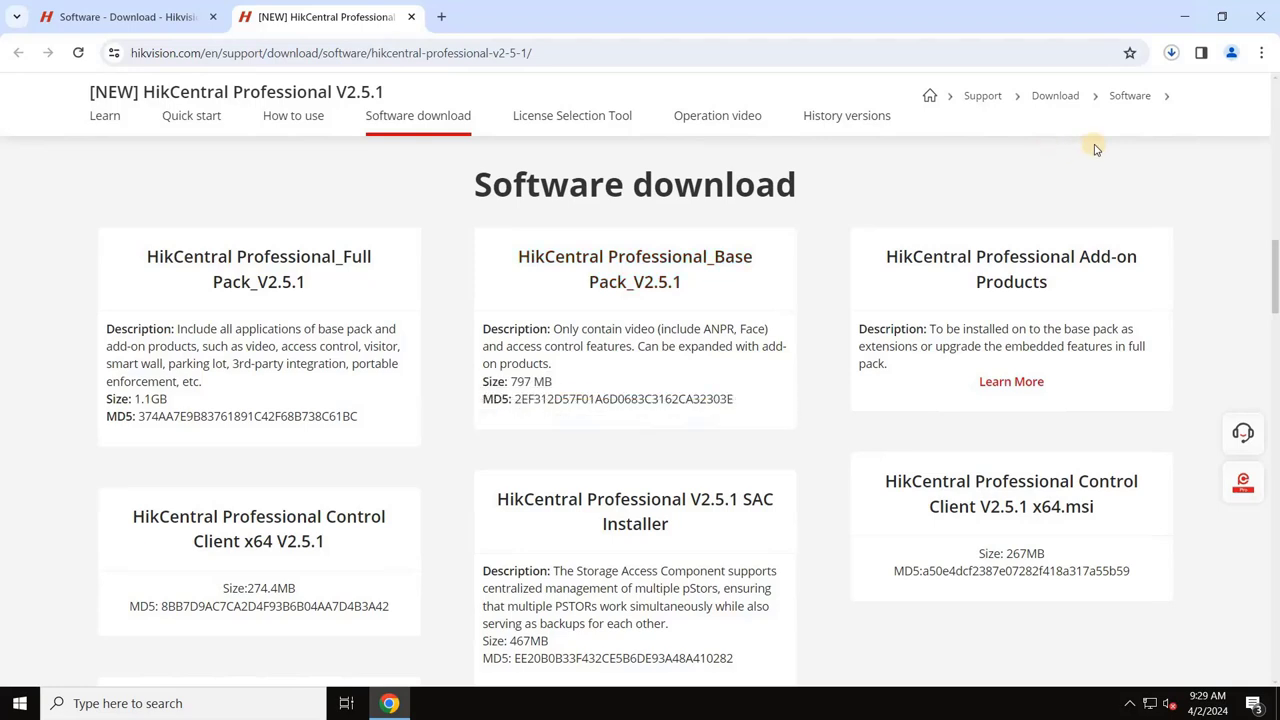
Step: Check the download progress and bring up Chrome's Downloads page
{"action": "left_click", "coordinate": [1172, 55]}
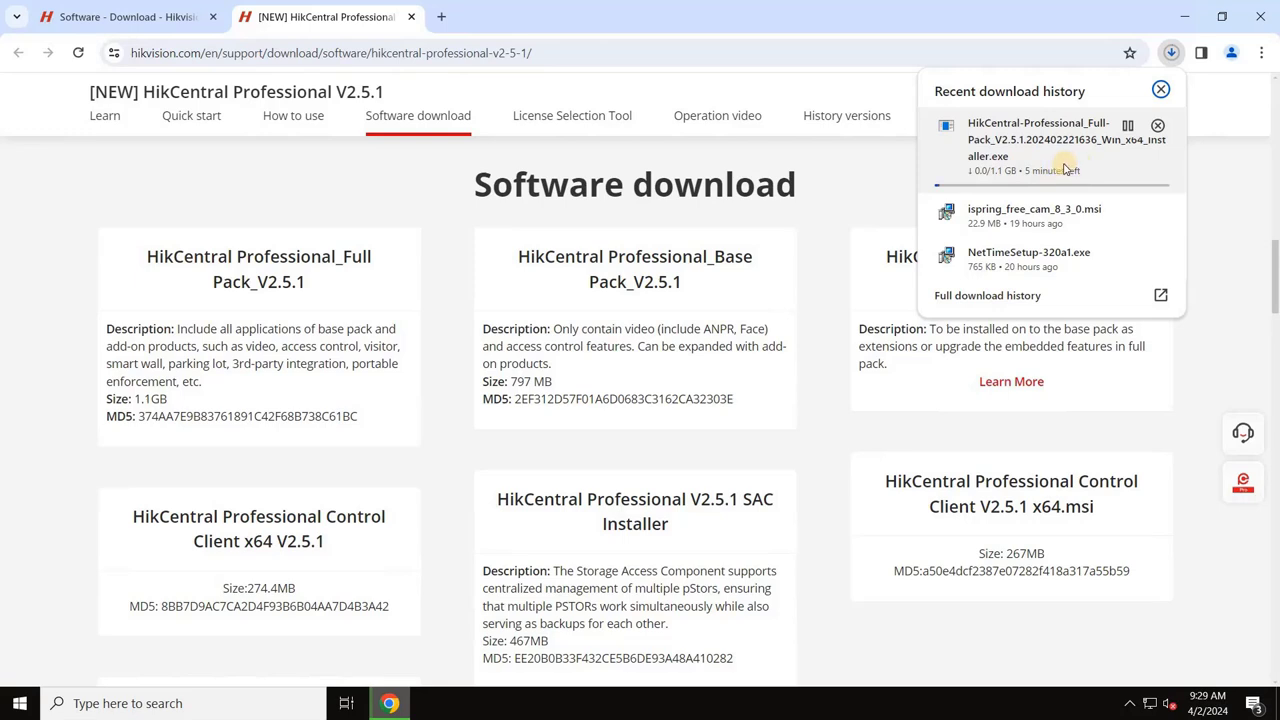
{"action": "left_click", "coordinate": [1262, 52]}
{"action": "left_click", "coordinate": [1060, 263]}
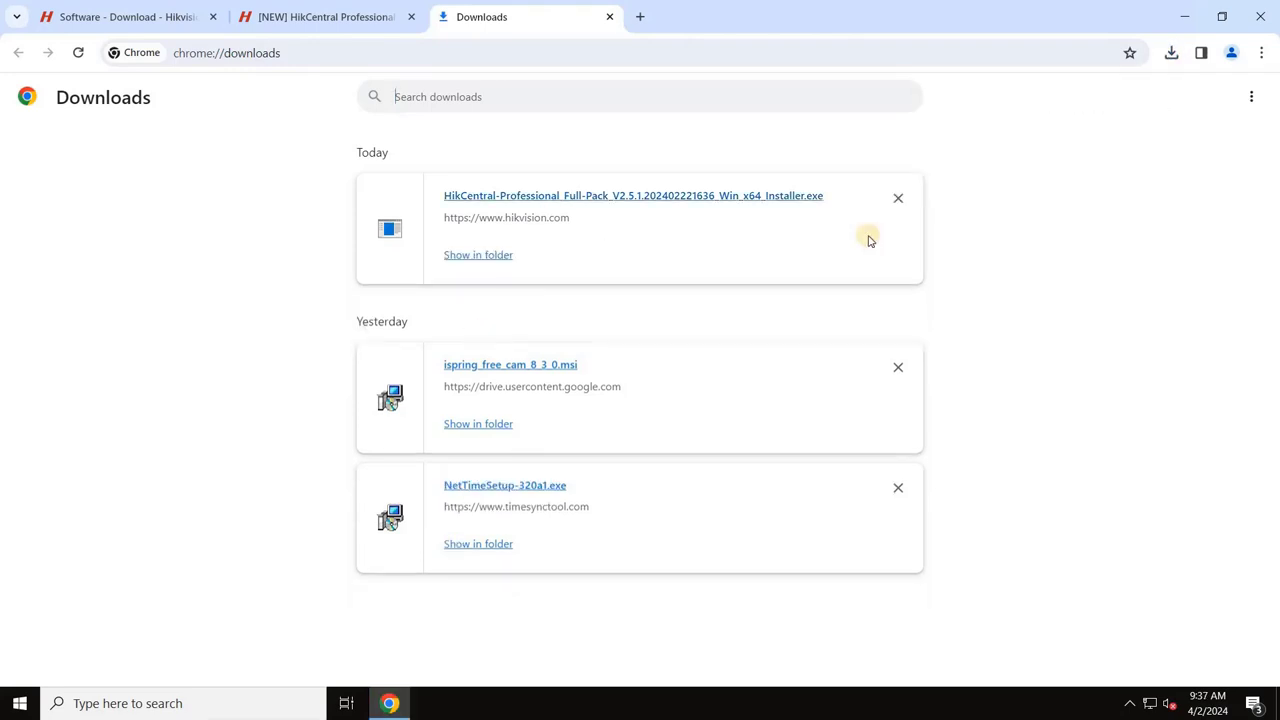
Step: Run the downloaded HikCentral installer as administrator from the maximized Downloads folder
{"action": "left_click", "coordinate": [468, 258]}
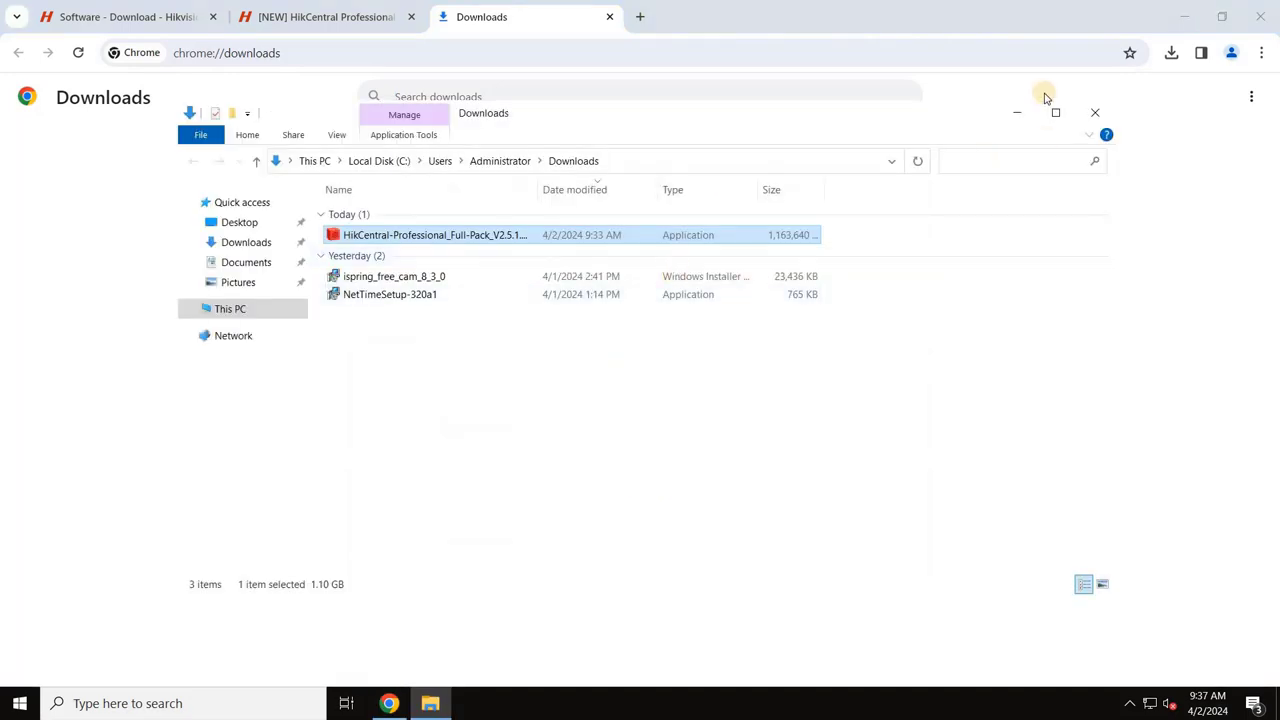
{"action": "left_click", "coordinate": [1055, 112]}
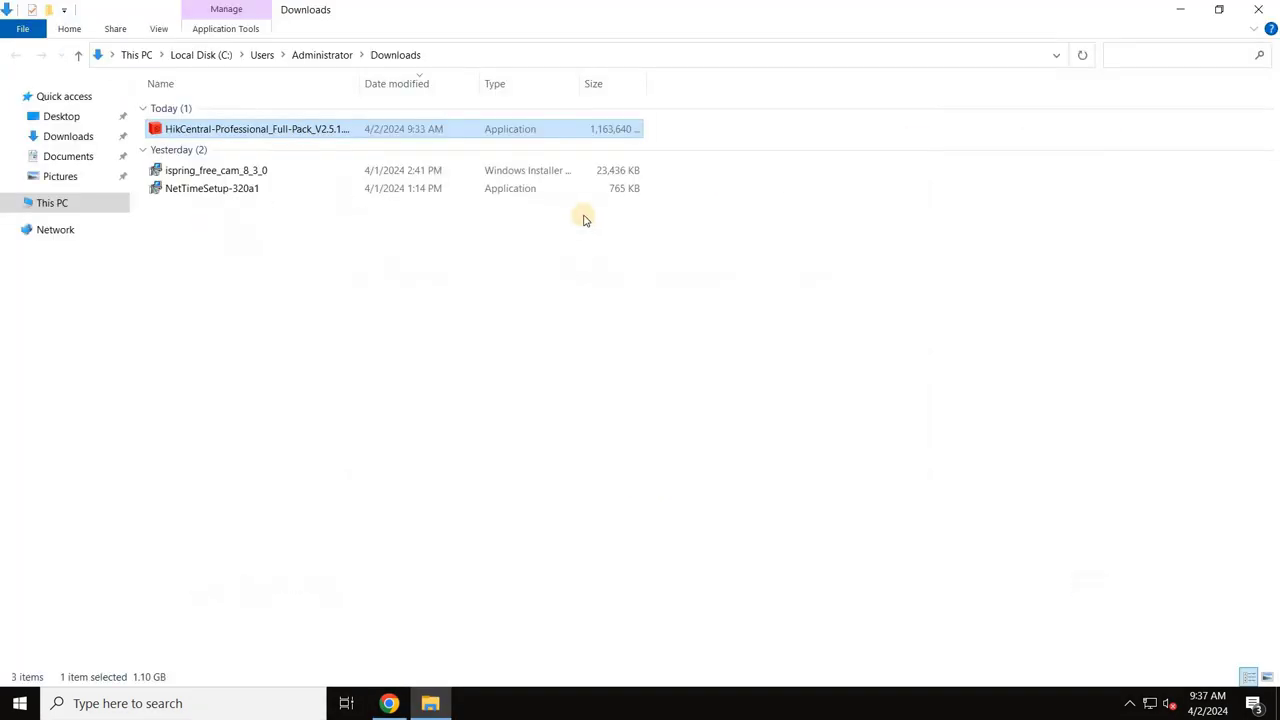
{"action": "right_click", "coordinate": [351, 134]}
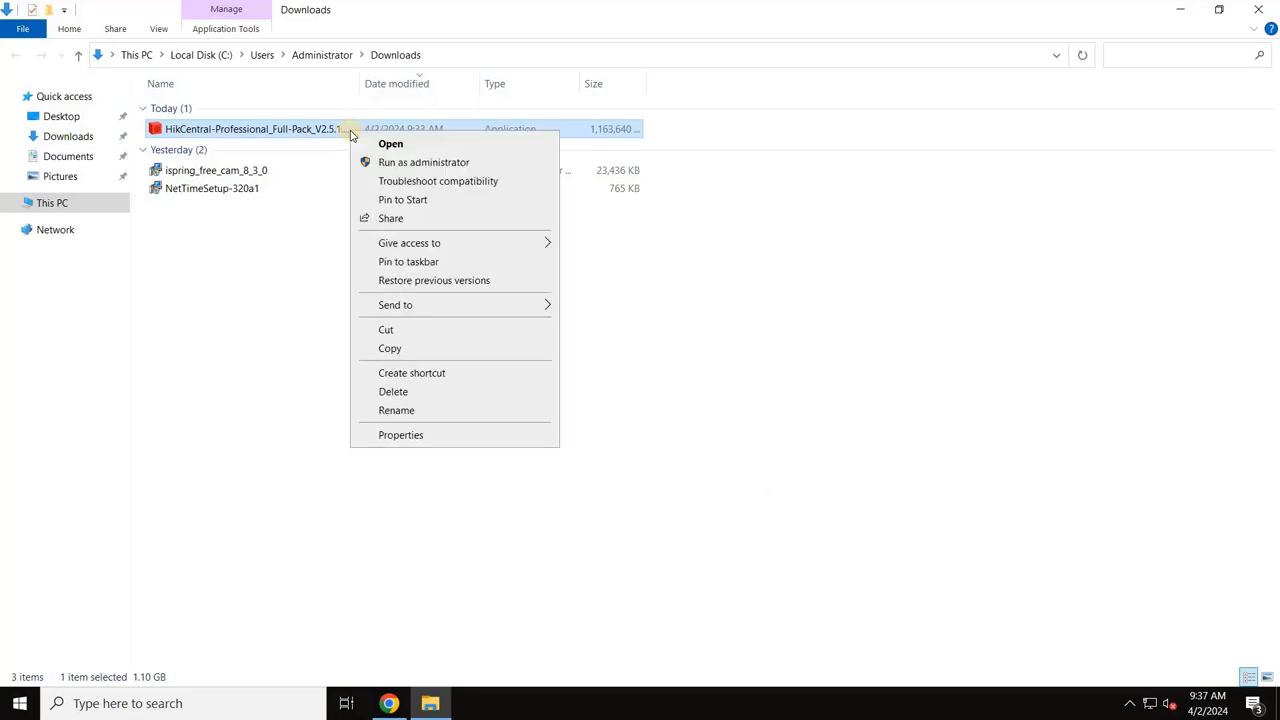
{"action": "left_click", "coordinate": [405, 162]}
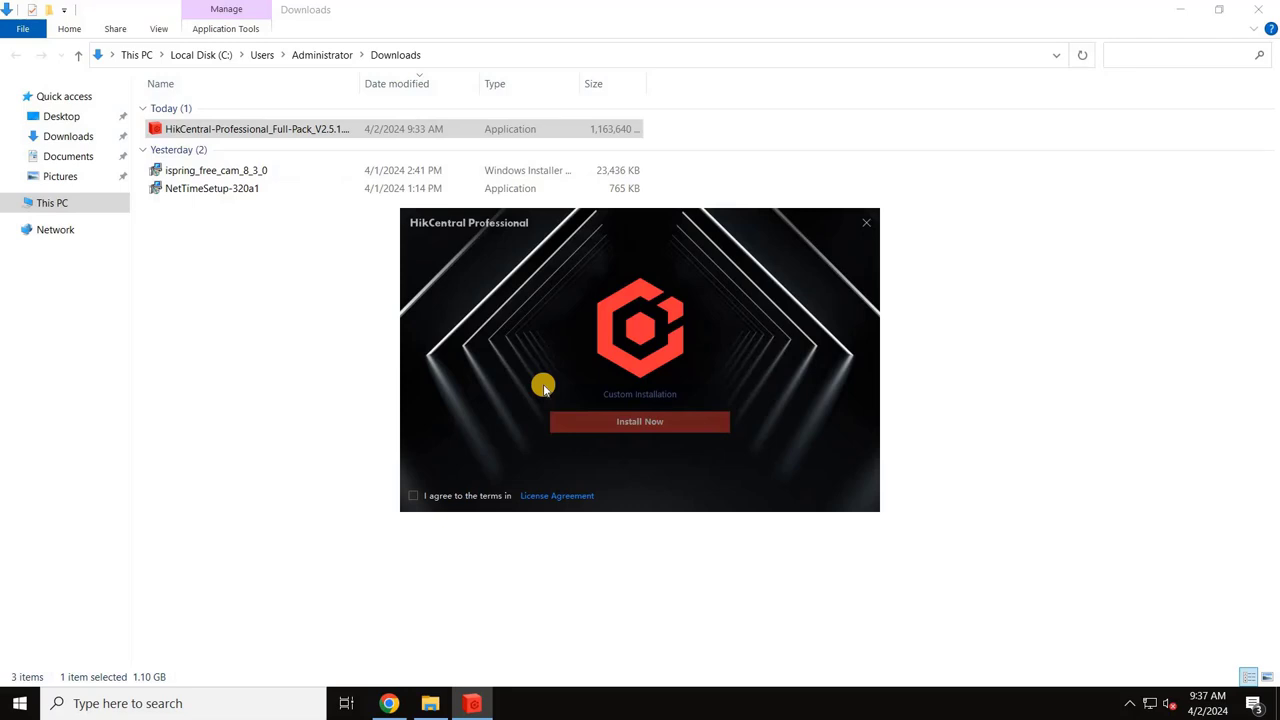
Step: Accept the license agreement and install HikCentral Professional through to completion
{"action": "left_click", "coordinate": [413, 497]}
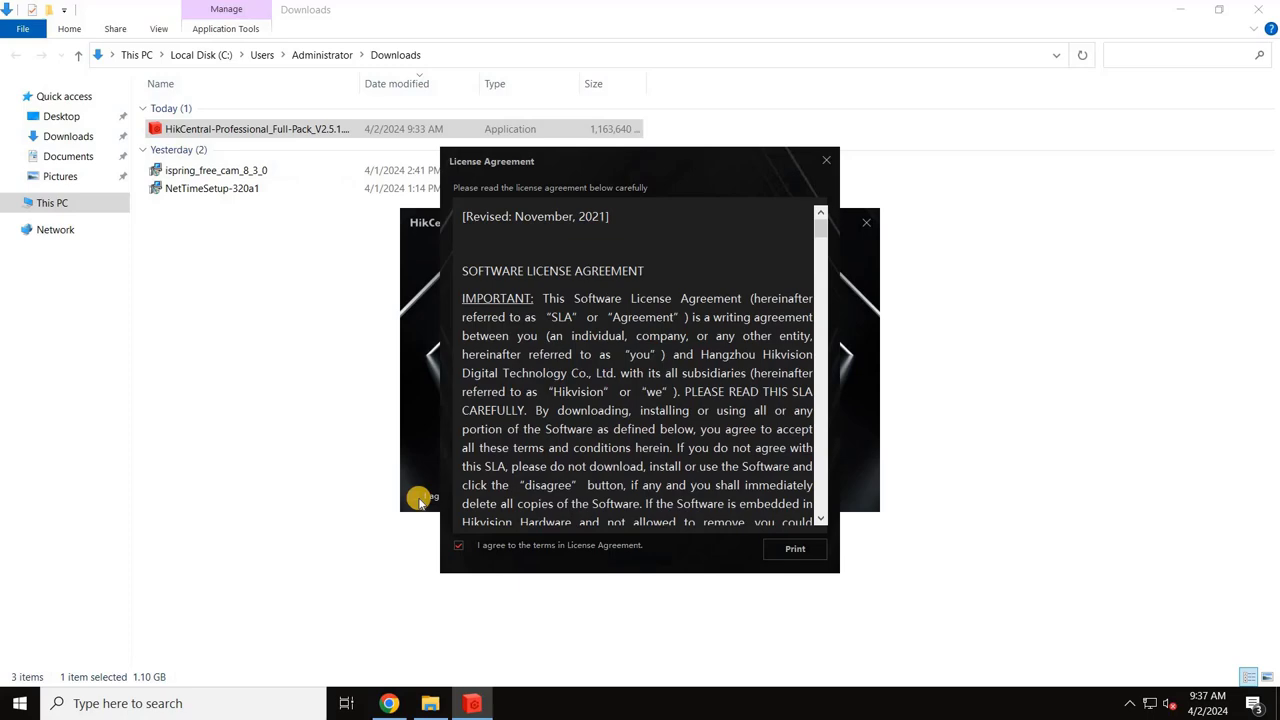
{"action": "scroll", "coordinate": [820, 447], "scroll_direction": "down", "scroll_amount": 4}
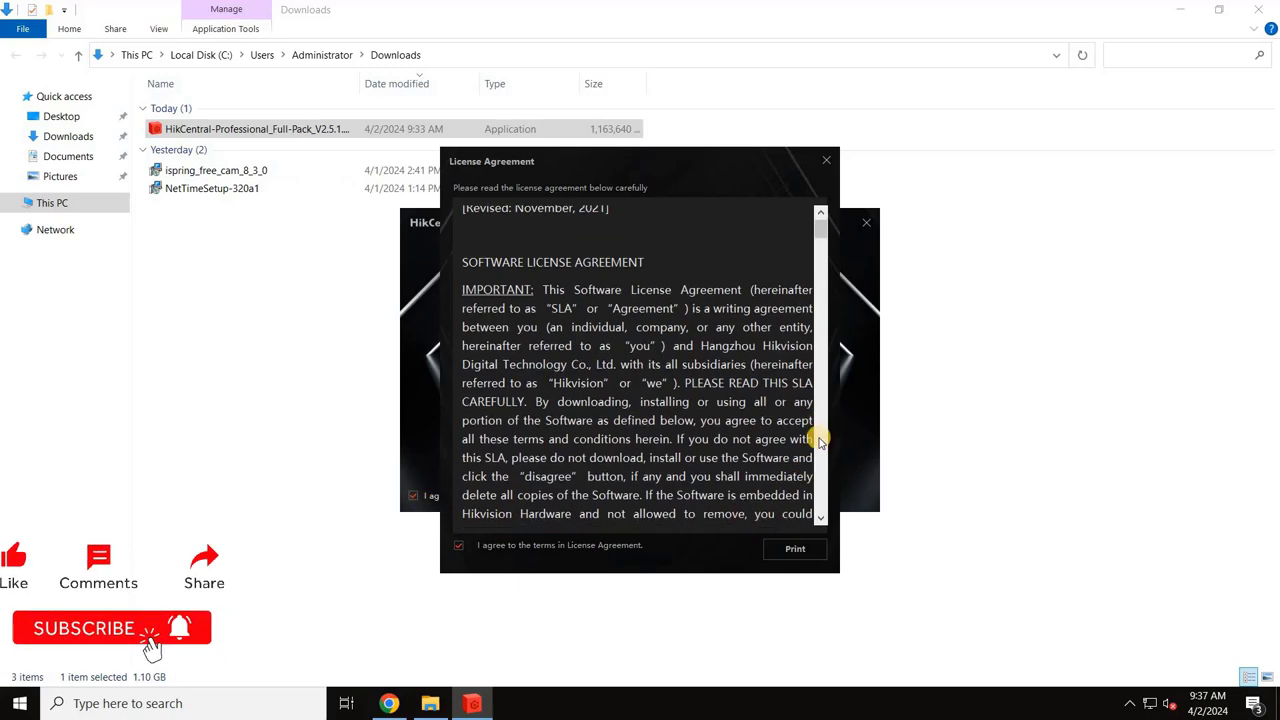
{"action": "scroll", "coordinate": [820, 447], "scroll_direction": "down", "scroll_amount": 5}
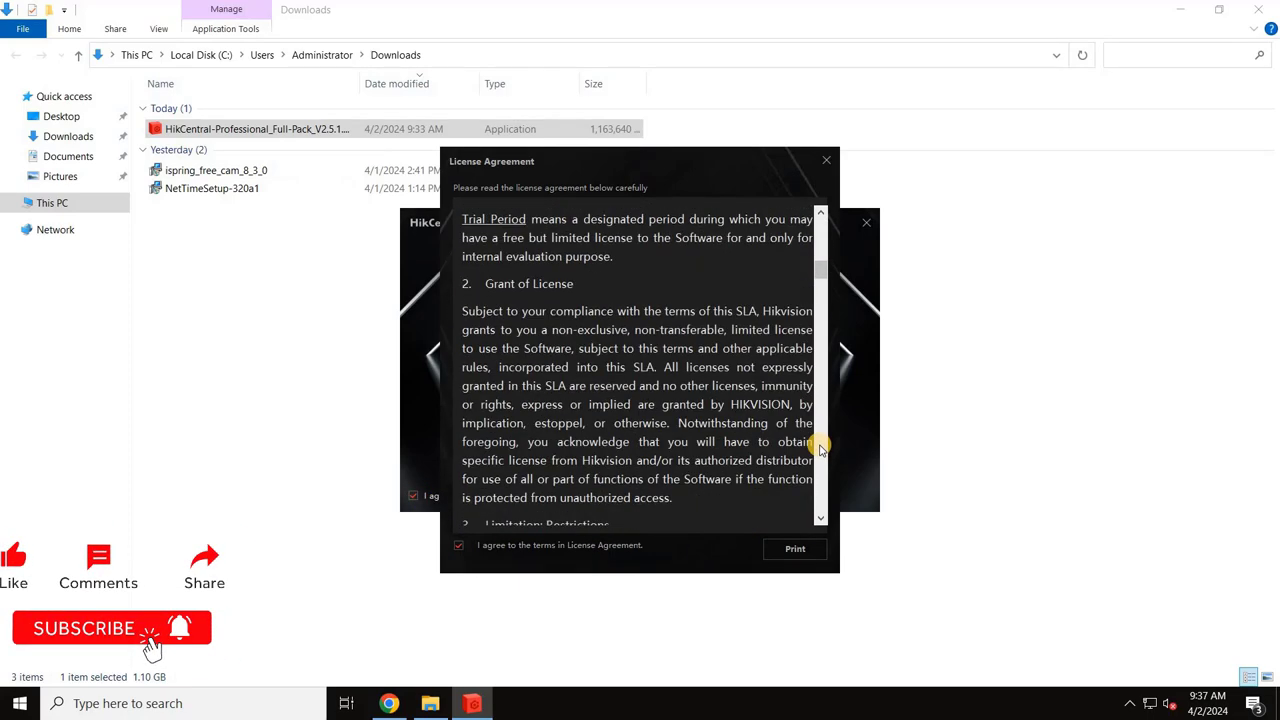
{"action": "scroll", "coordinate": [820, 447], "scroll_direction": "down", "scroll_amount": 3}
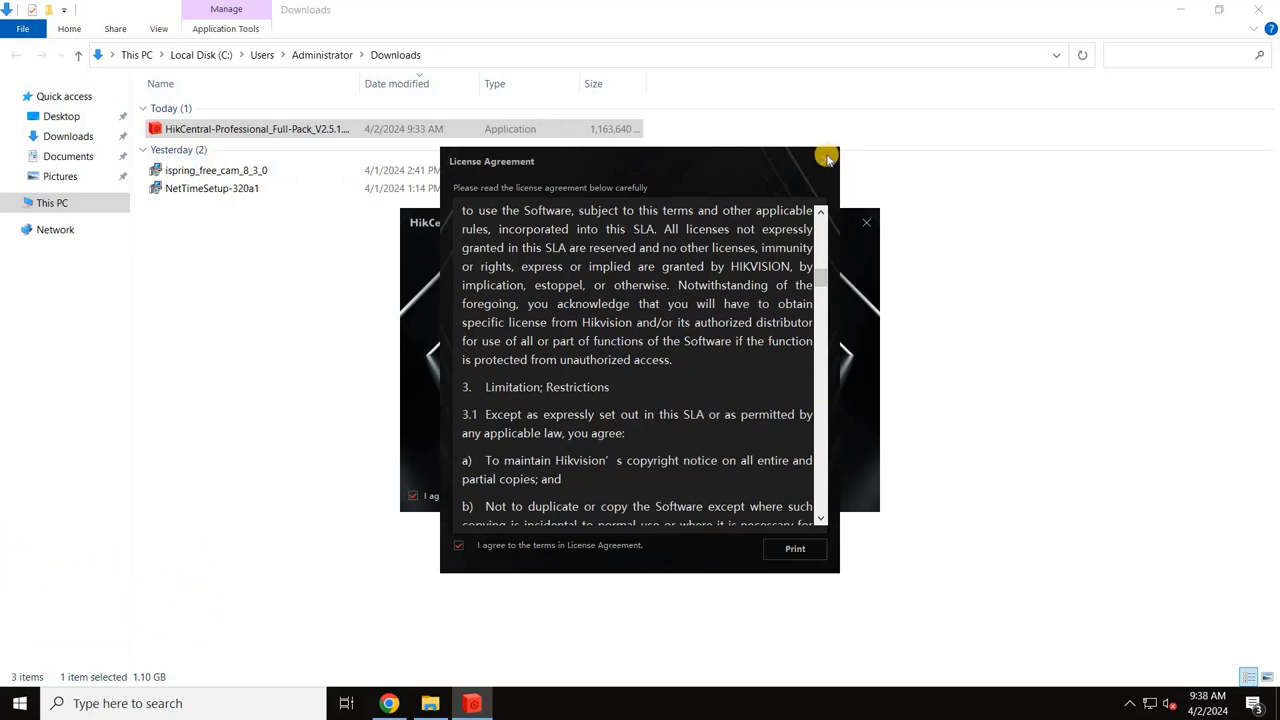
{"action": "left_click", "coordinate": [827, 159]}
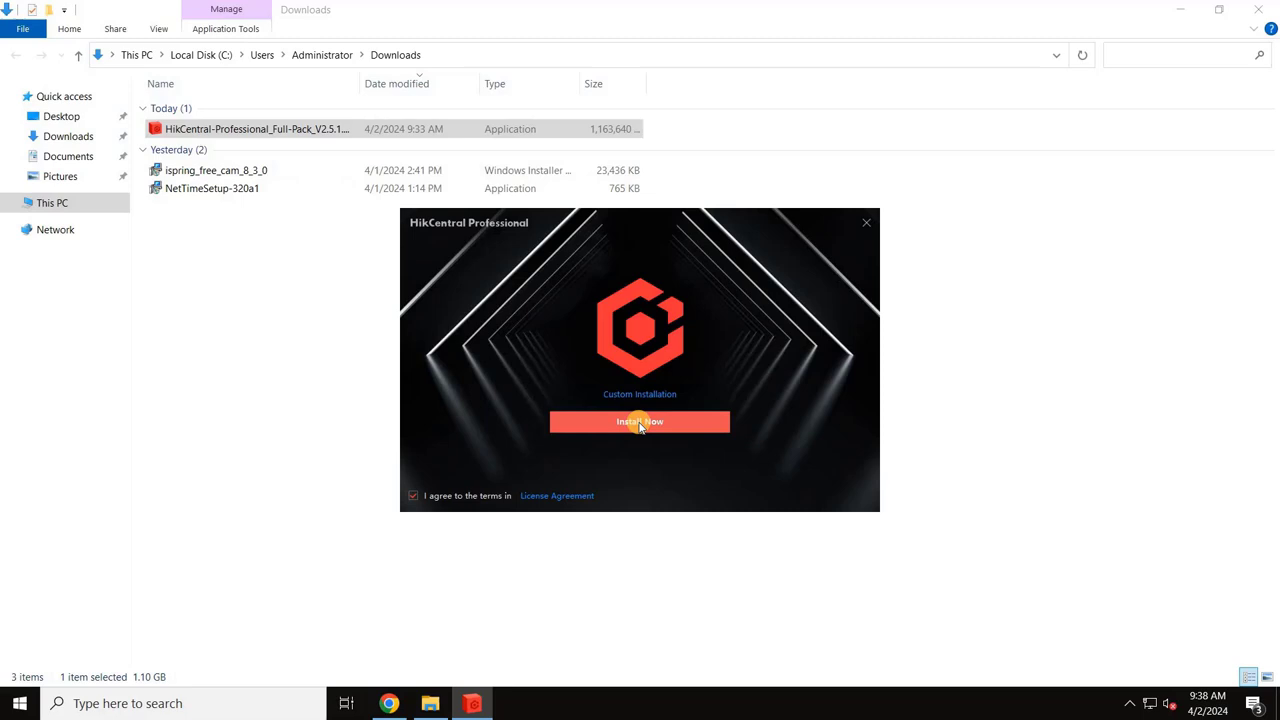
{"action": "left_click", "coordinate": [640, 423]}
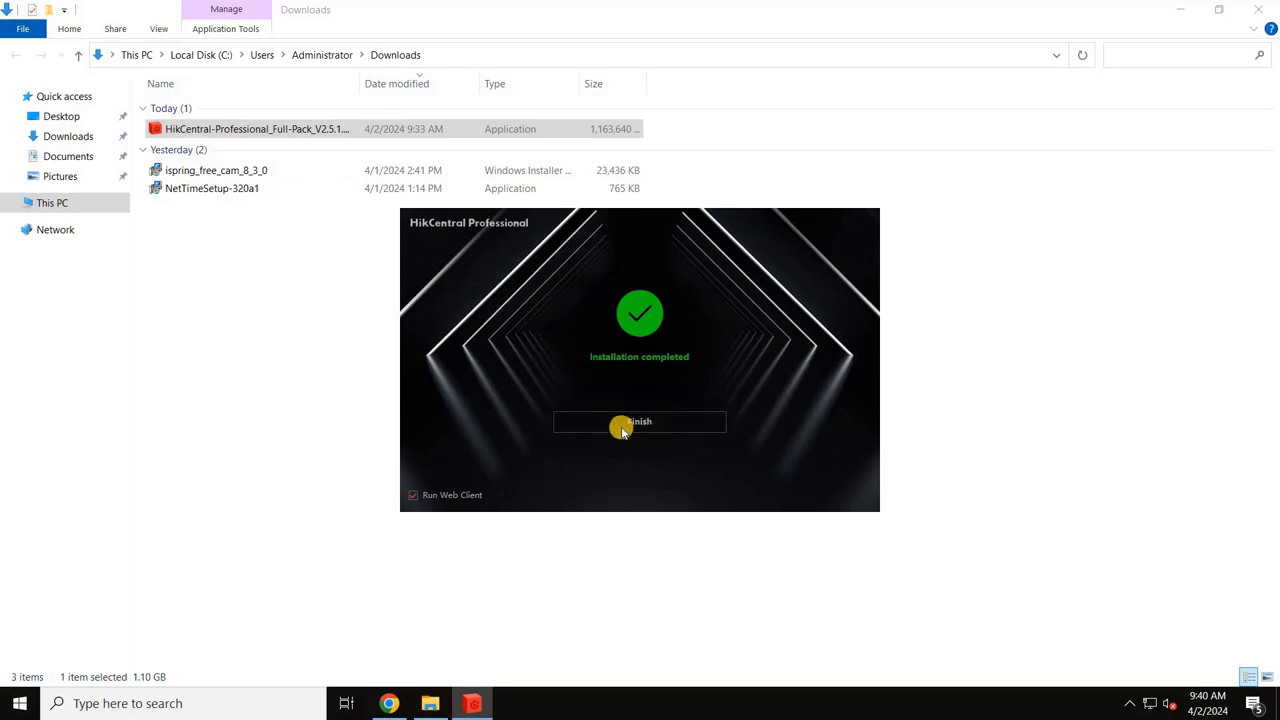
Step: Finish the installer and expand the Advanced details on the 127.0.0.1 certificate warning in Edge
{"action": "left_click", "coordinate": [639, 423]}
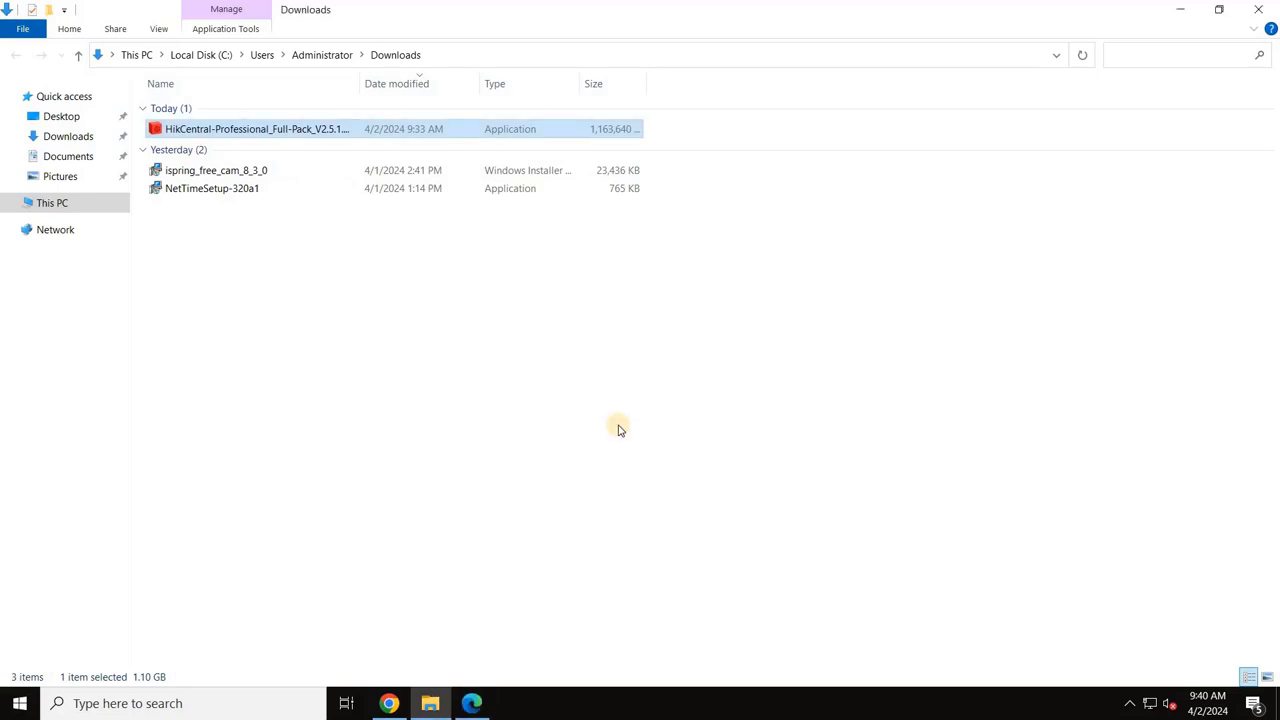
{"action": "left_click", "coordinate": [479, 712]}
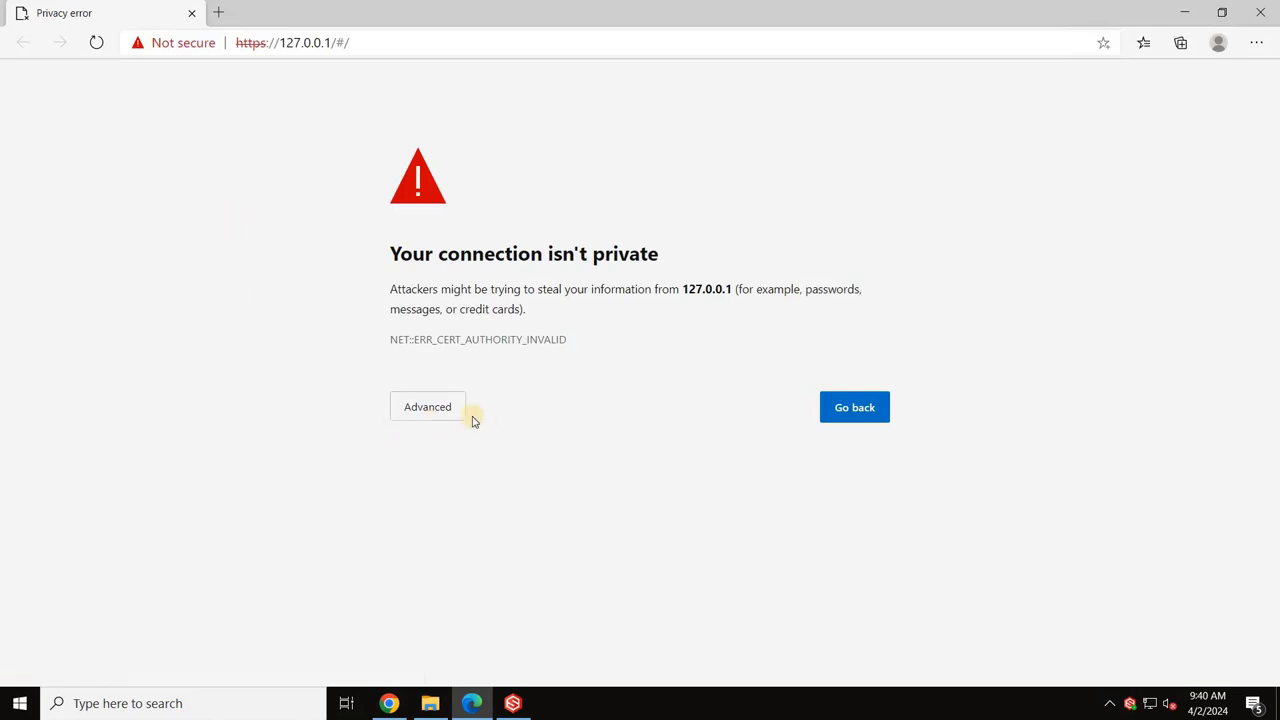
{"action": "left_click", "coordinate": [430, 407]}
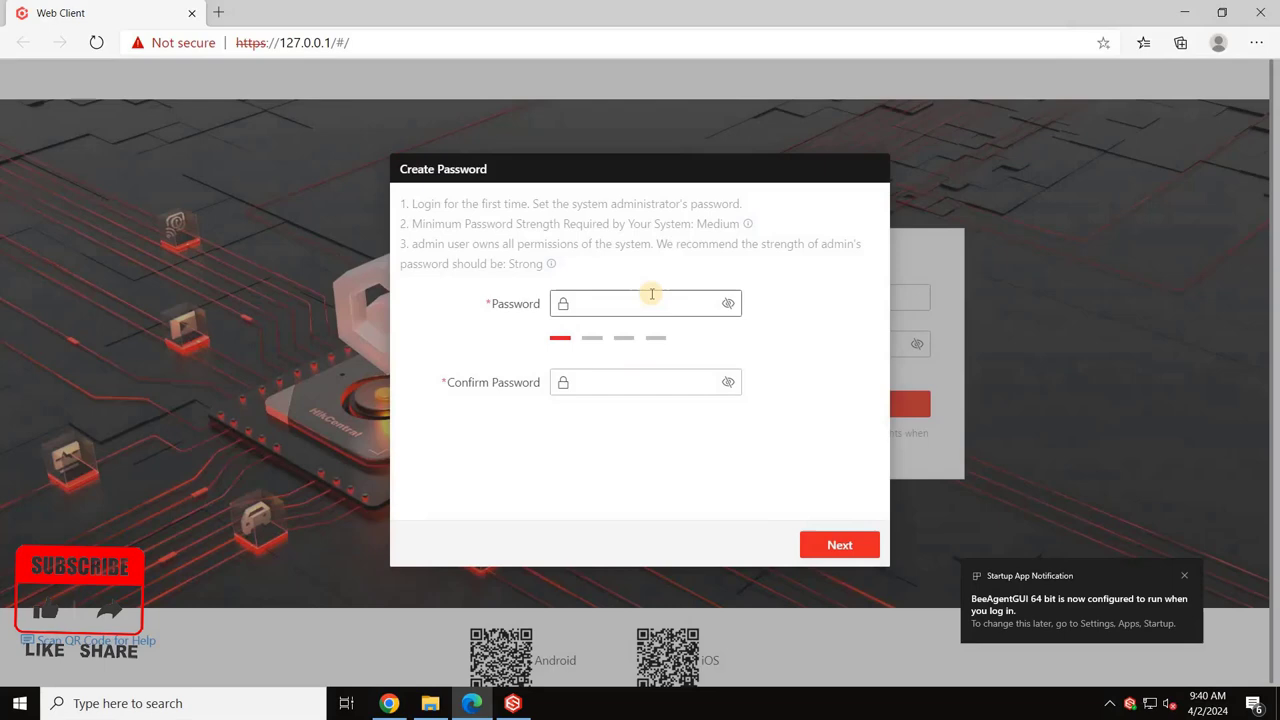
Step: Enter and confirm a strong administrator password, then continue to Security Verification Settings
{"action": "left_click", "coordinate": [619, 298]}
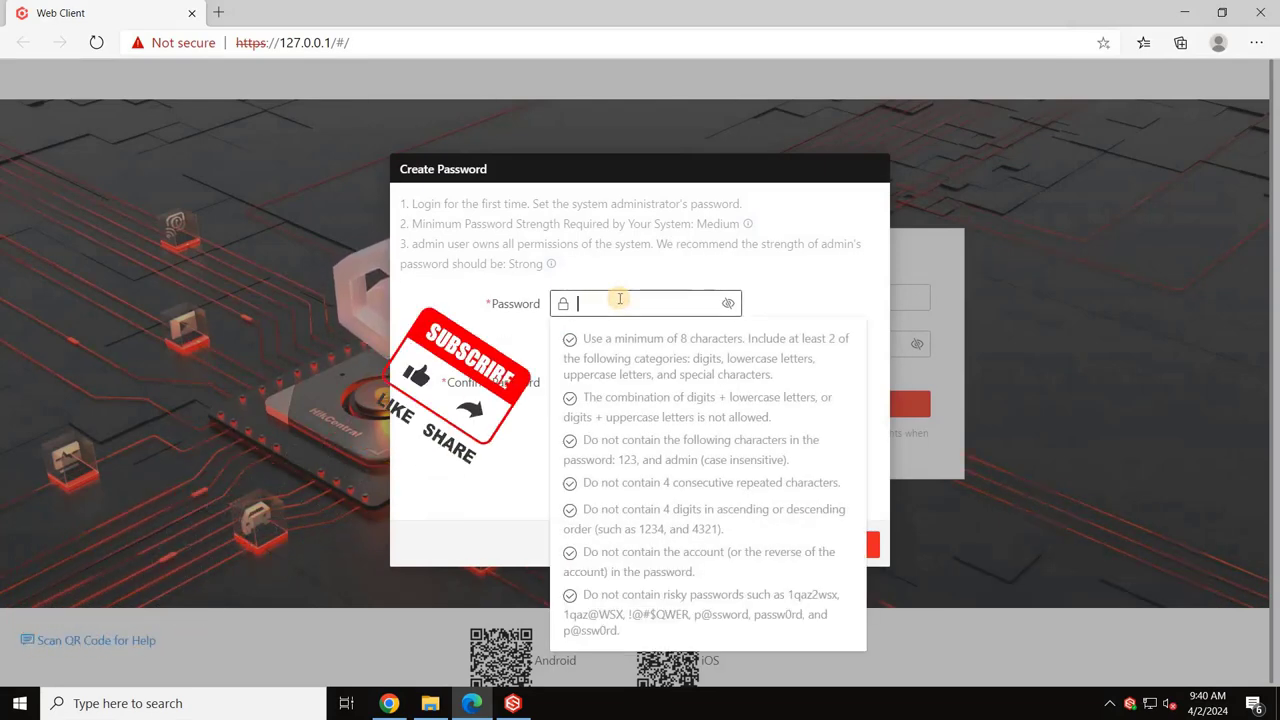
{"action": "type", "text": "••••"}
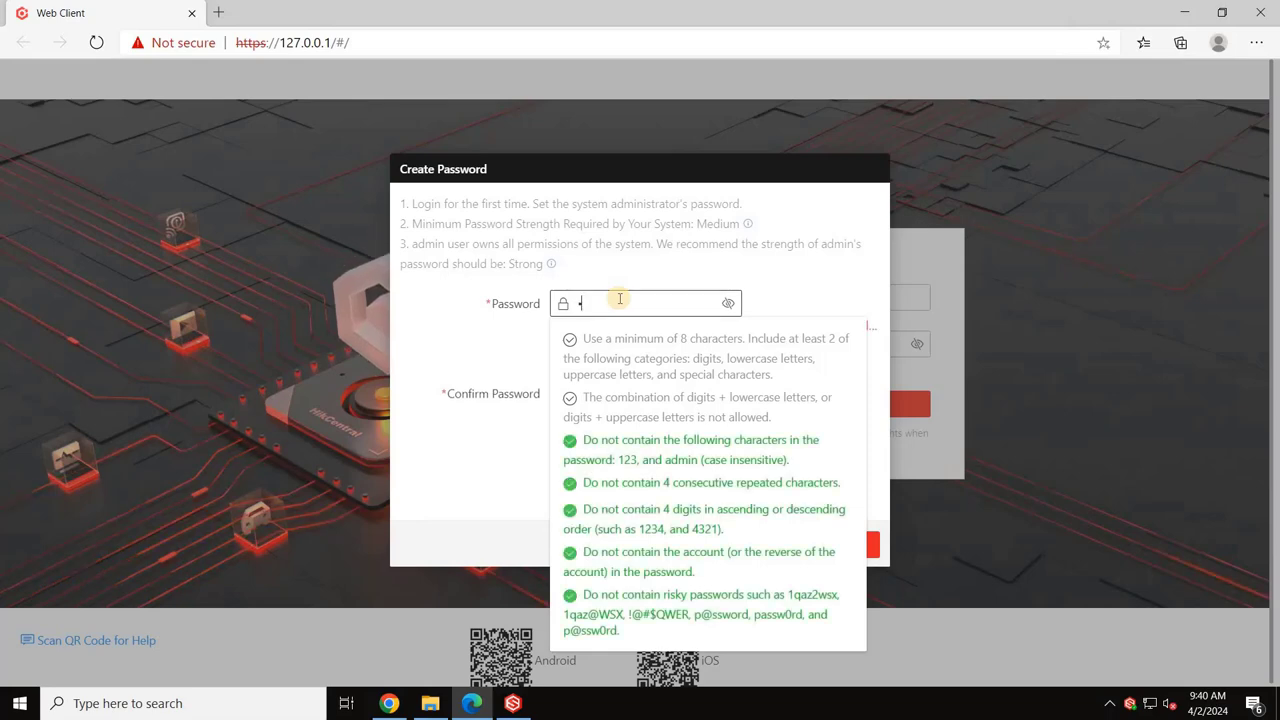
{"action": "type", "text": "•••••"}
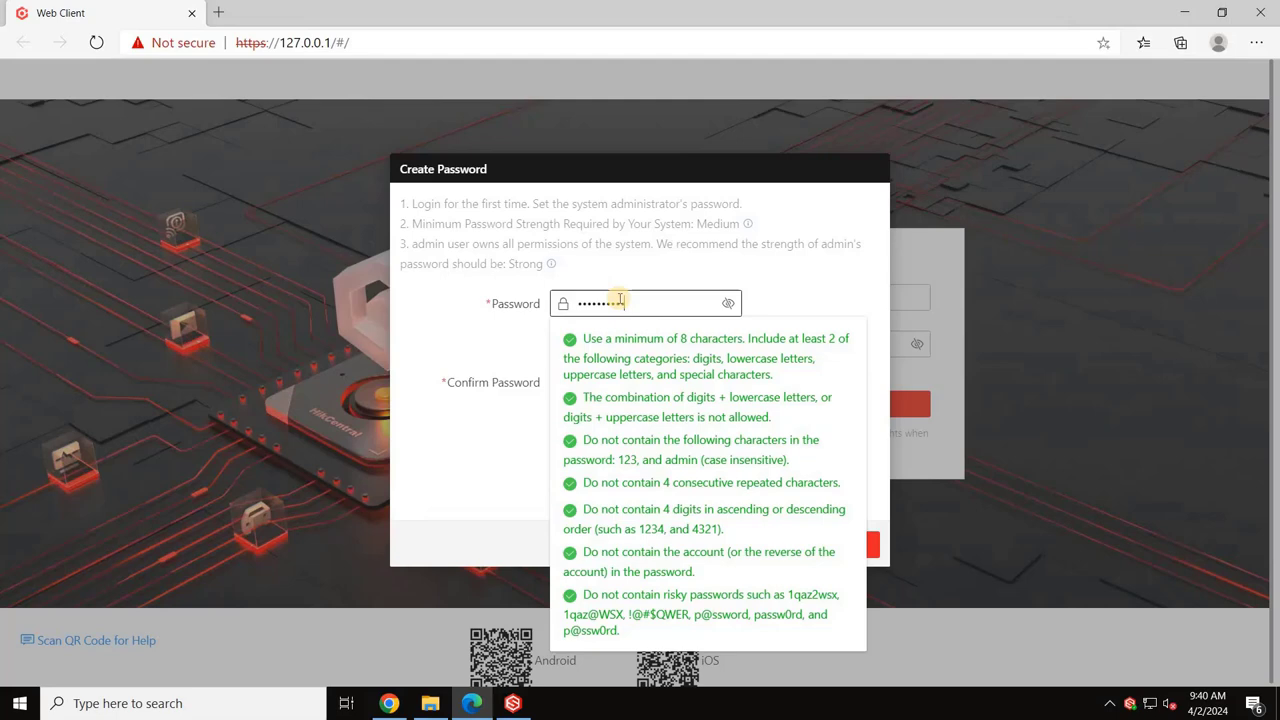
{"action": "type", "text": "••••"}
{"action": "left_click", "coordinate": [727, 303]}
{"action": "left_click", "coordinate": [727, 303]}
{"action": "left_click", "coordinate": [610, 382]}
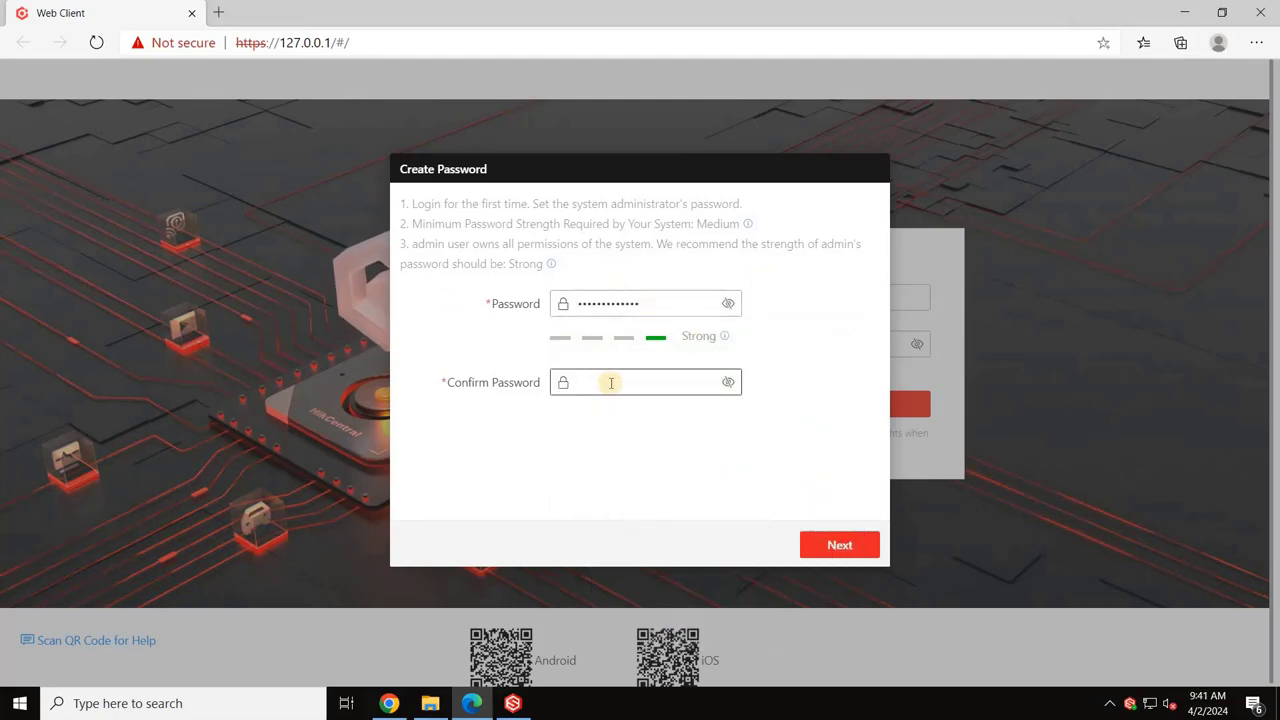
{"action": "type", "text": "•••••••••••••"}
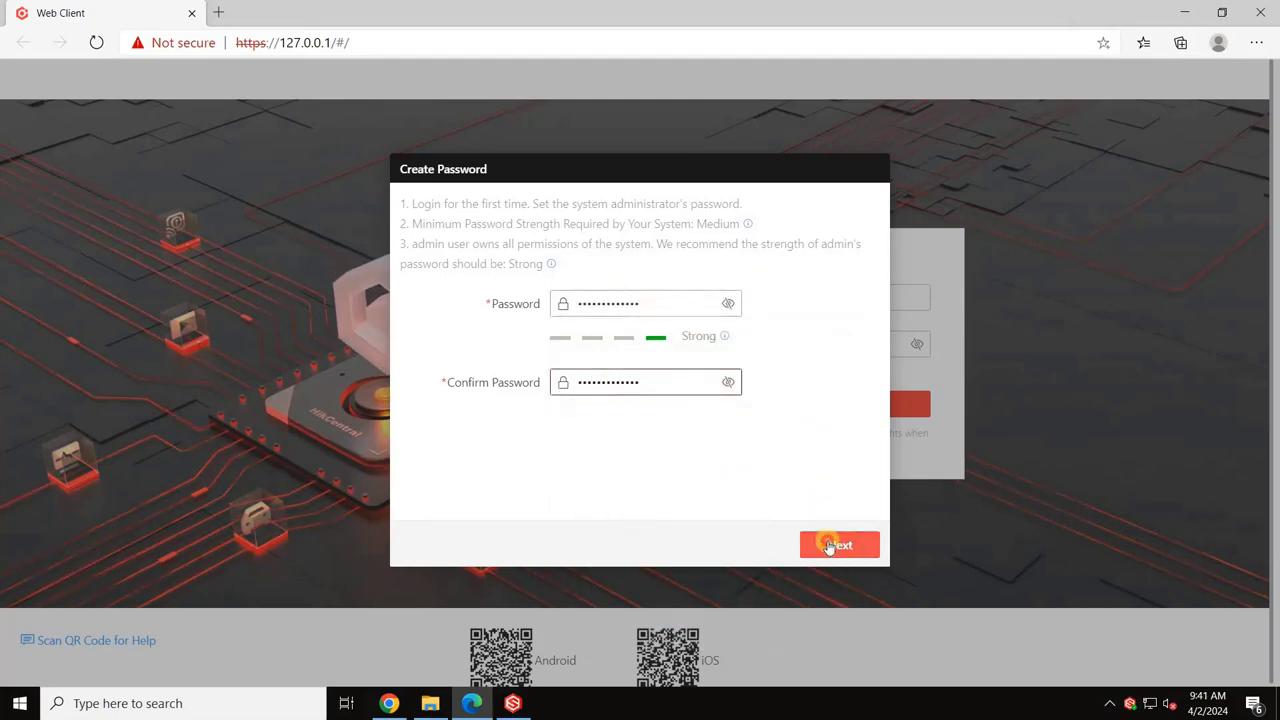
{"action": "left_click", "coordinate": [834, 543]}
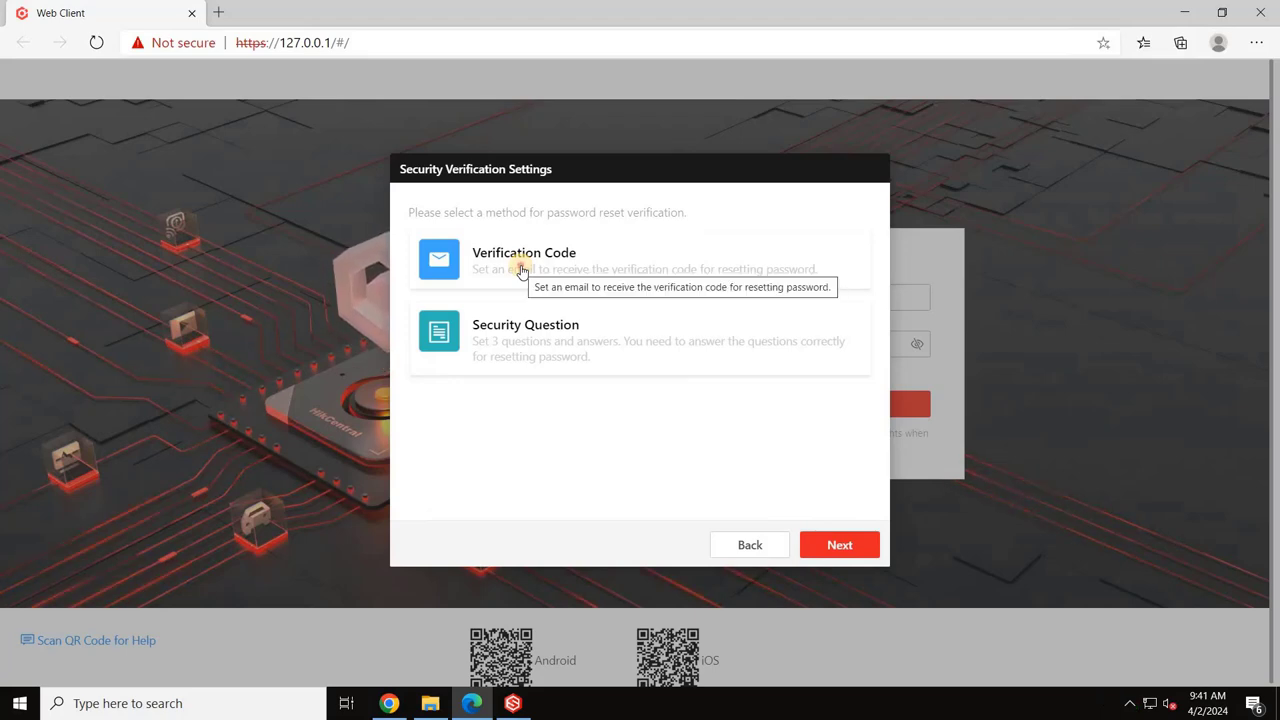
Step: Select the Verification Code card as the password-reset method
{"action": "left_click", "coordinate": [520, 271]}
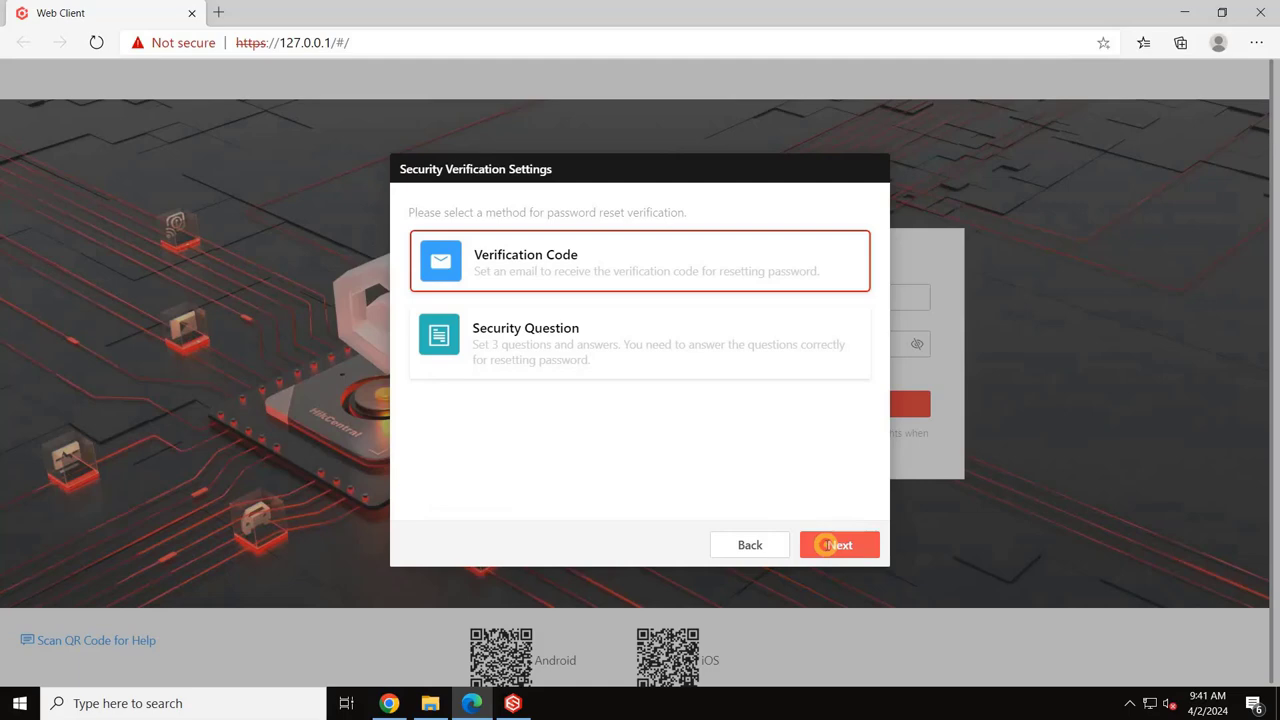
Step: Enter the user's e-mail address and leave Cryptographic Protocol set to None
{"action": "left_click", "coordinate": [829, 545]}
{"action": "left_click", "coordinate": [466, 262]}
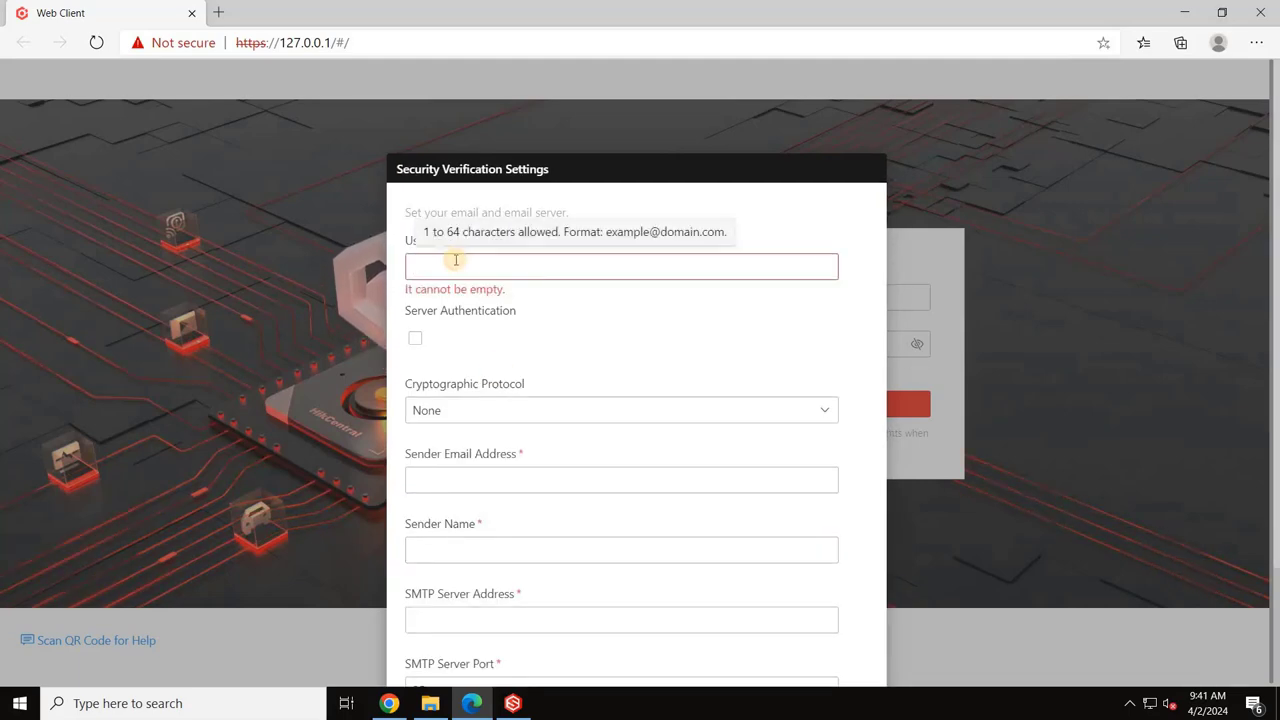
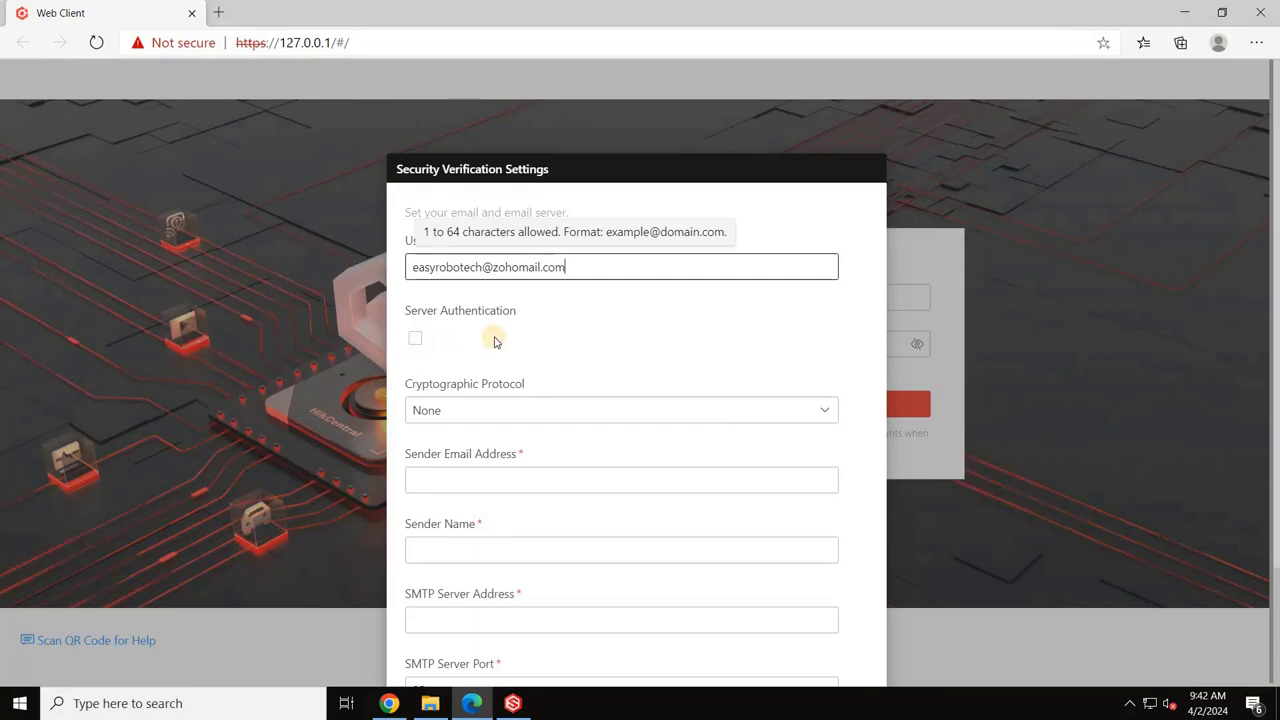
{"action": "scroll", "coordinate": [494, 342], "scroll_direction": "down", "scroll_amount": 2}
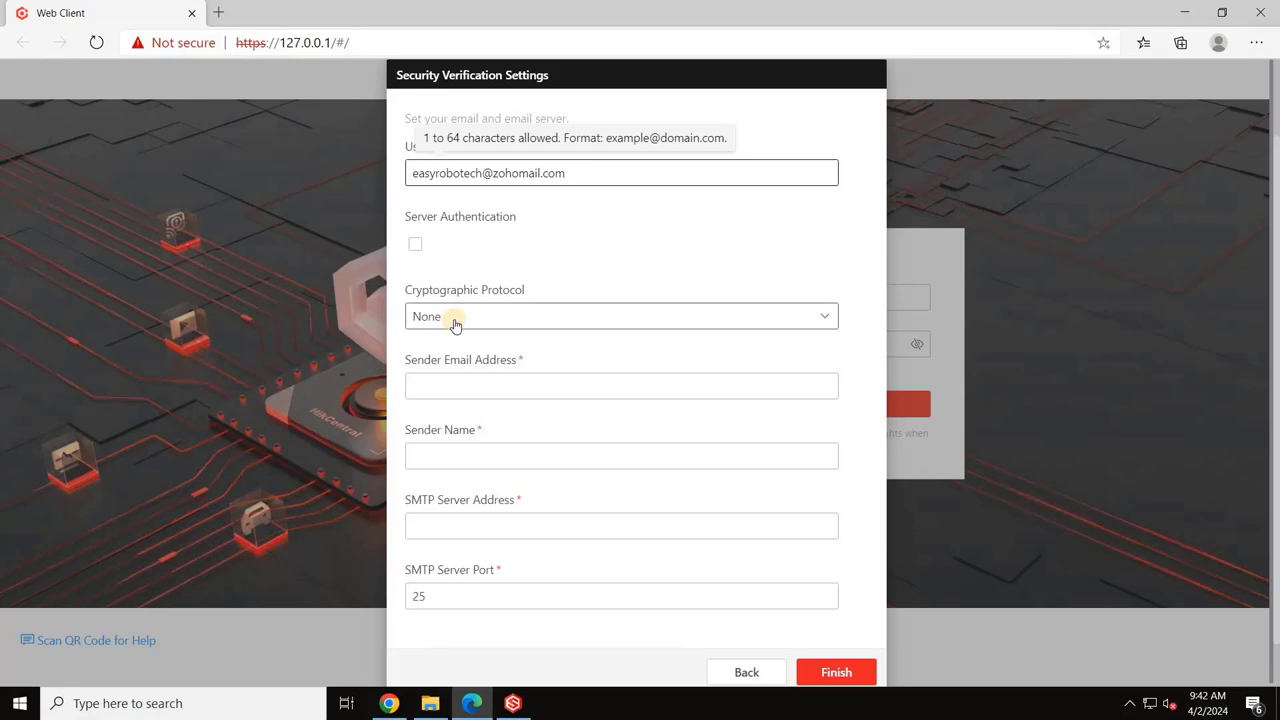
{"action": "left_click", "coordinate": [455, 318]}
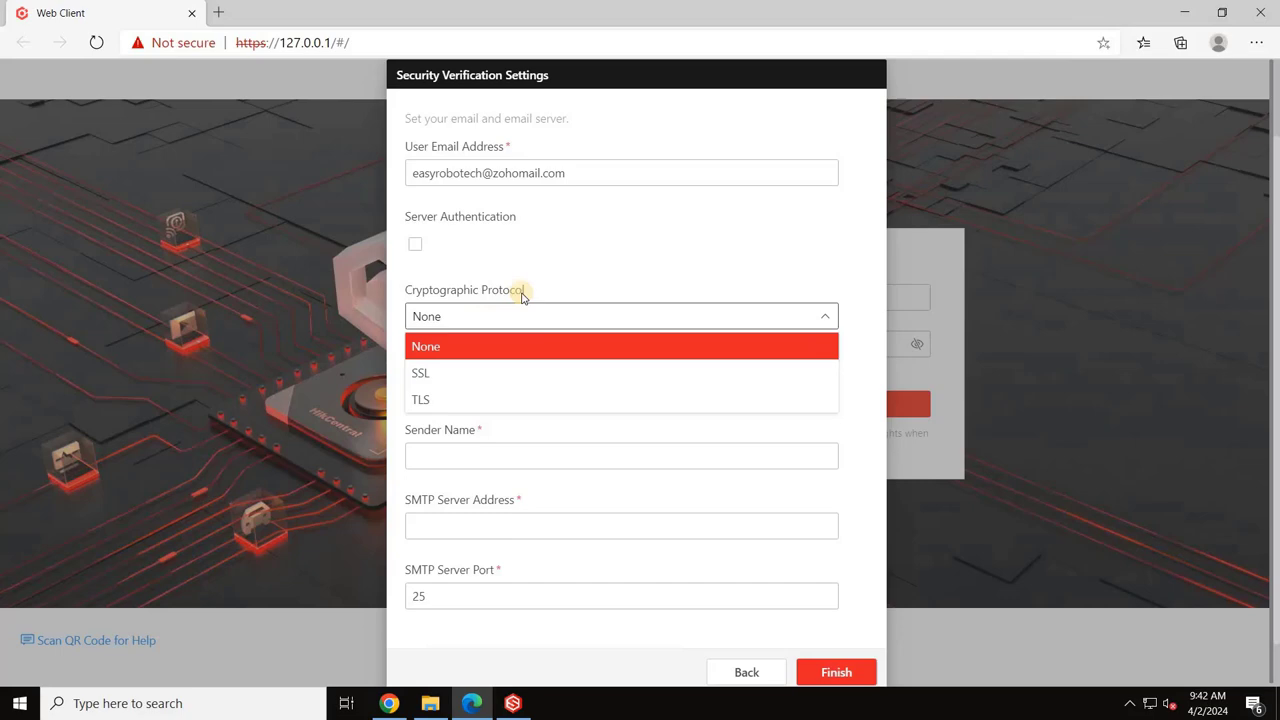
{"action": "left_click", "coordinate": [547, 282]}
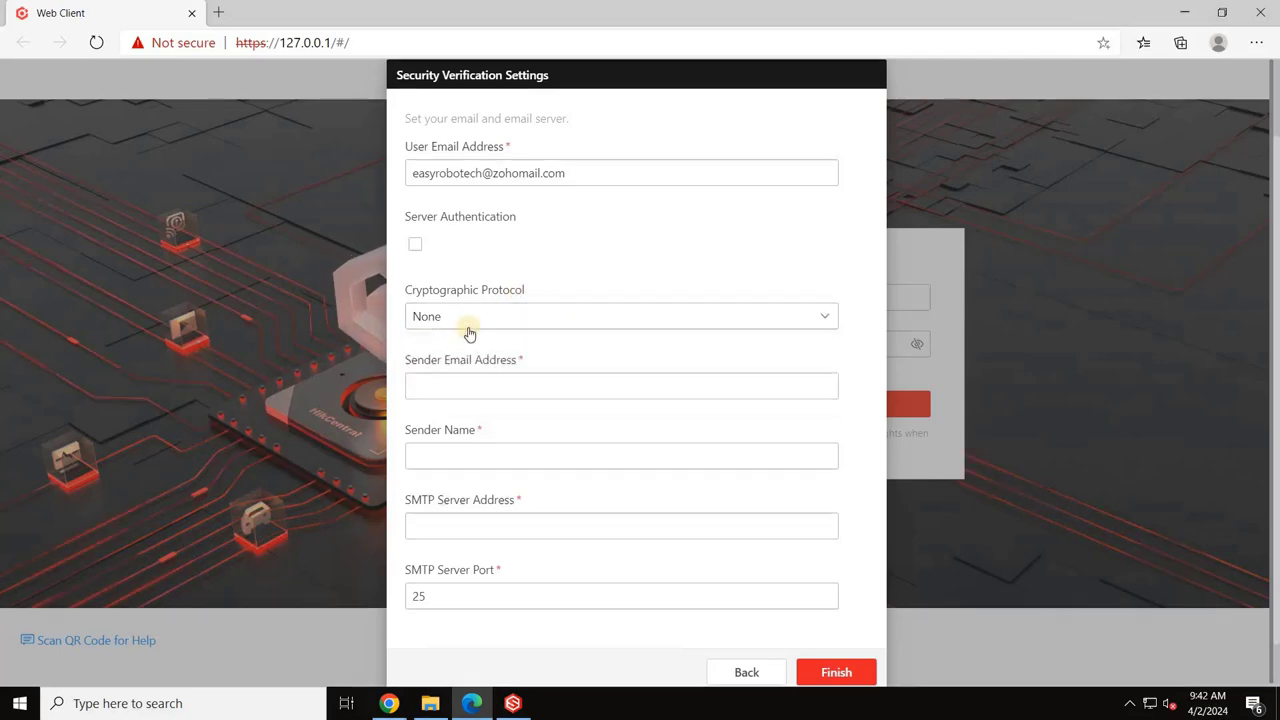
Step: Fill in the sender e-mail and sender name, set SMTP server smtp.gmail.com on port 25, and finish
{"action": "left_click", "coordinate": [472, 385]}
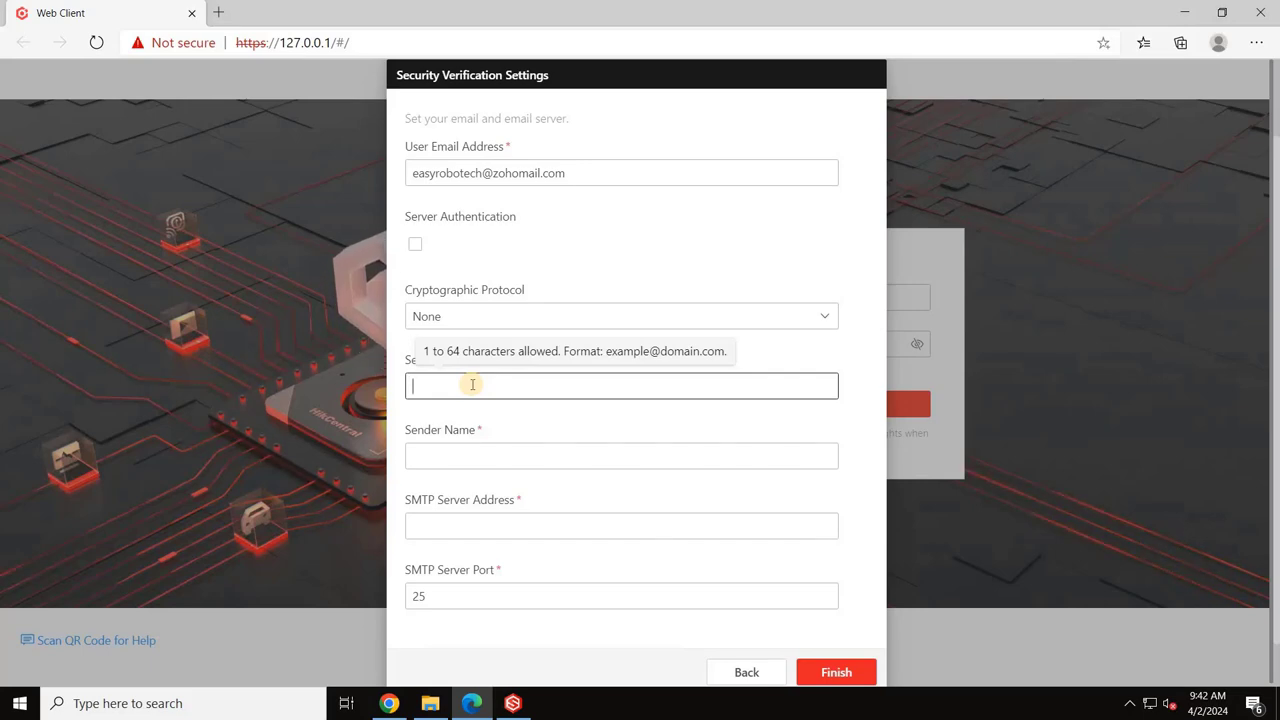
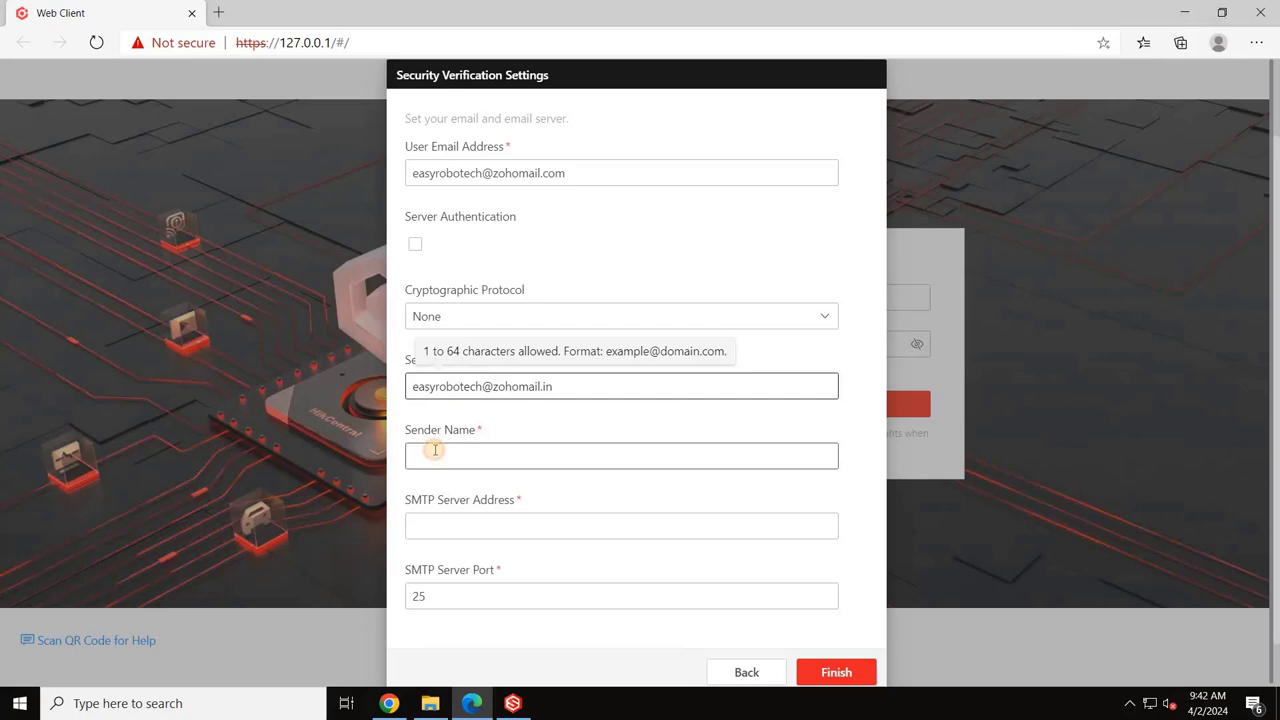
{"action": "left_click", "coordinate": [435, 450]}
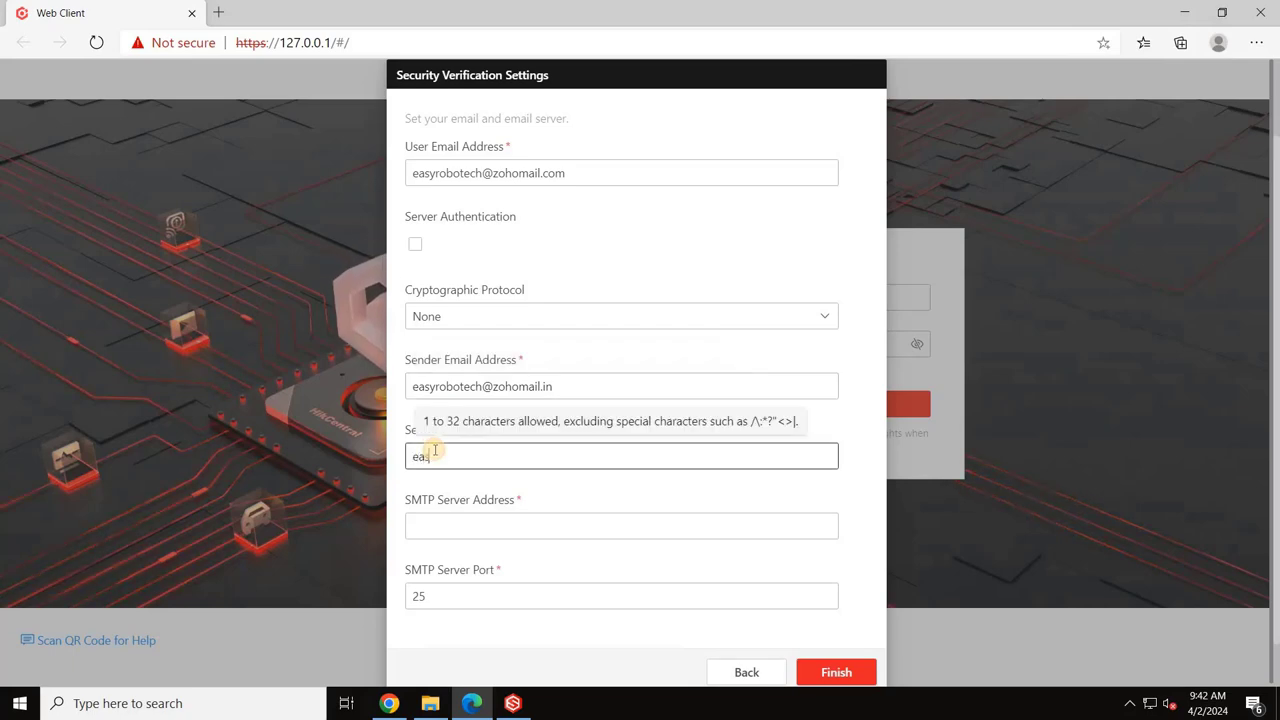
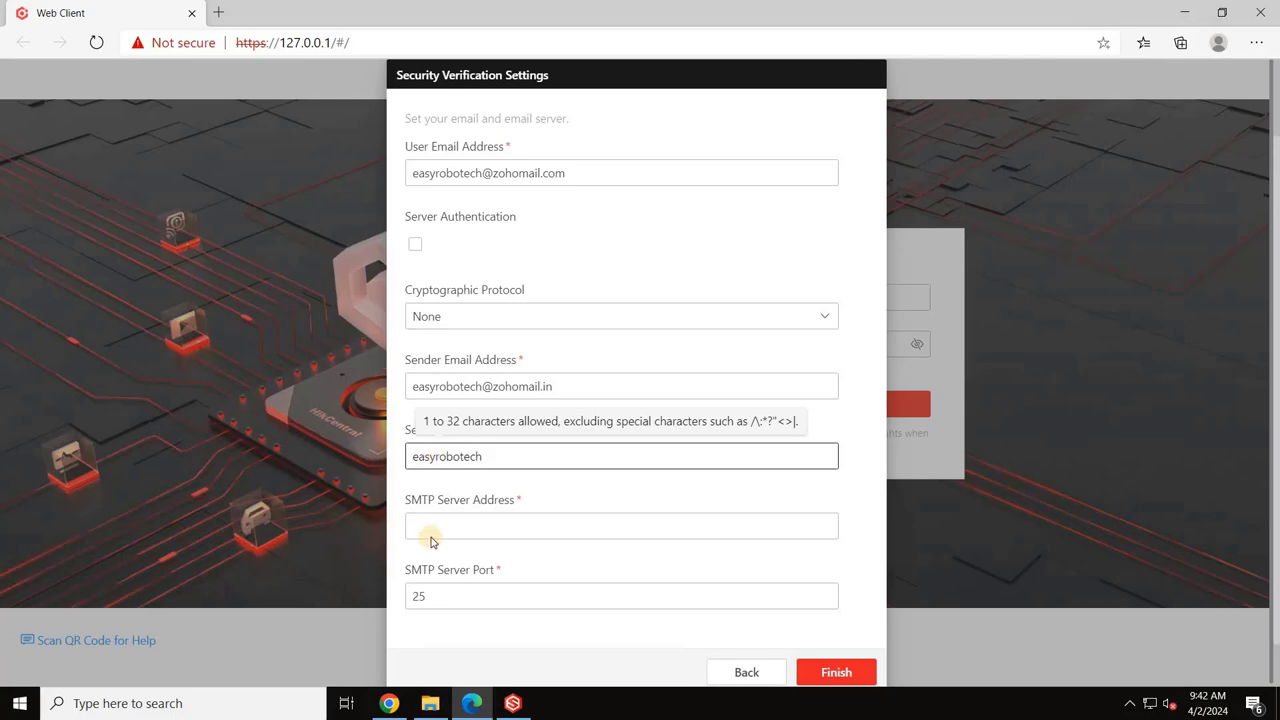
{"action": "left_click", "coordinate": [452, 523]}
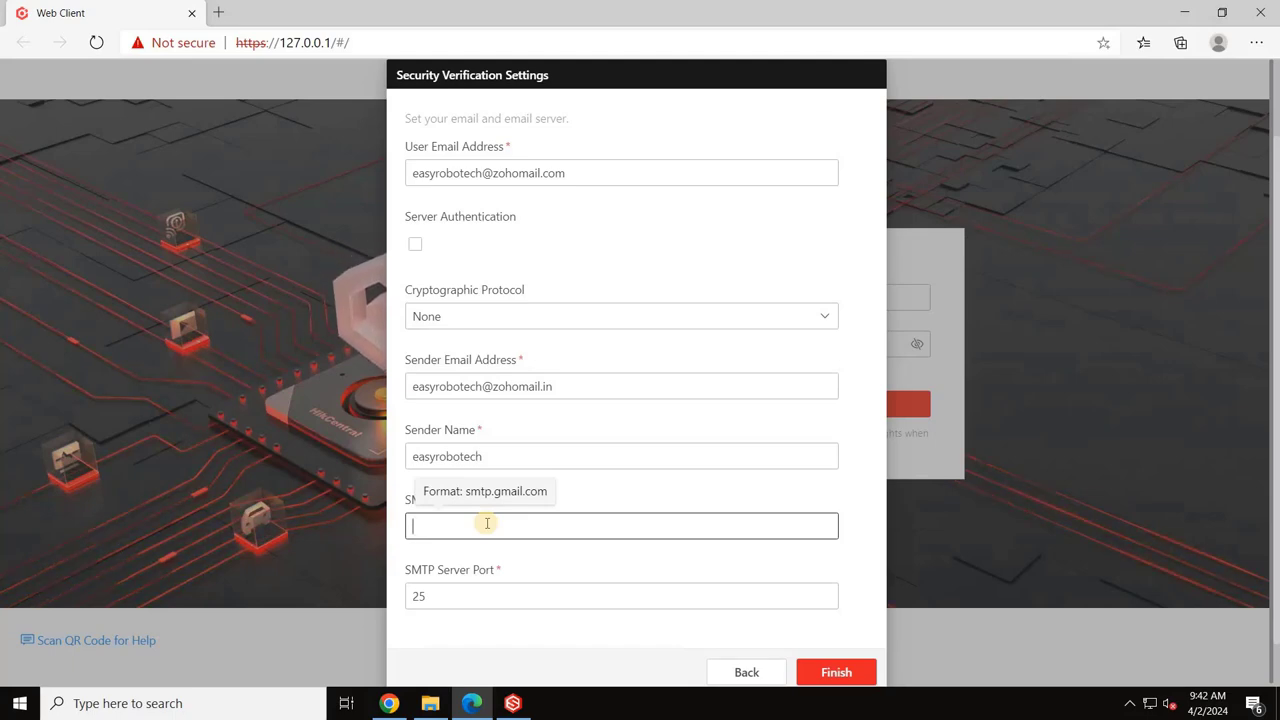
{"action": "type", "text": "s"}
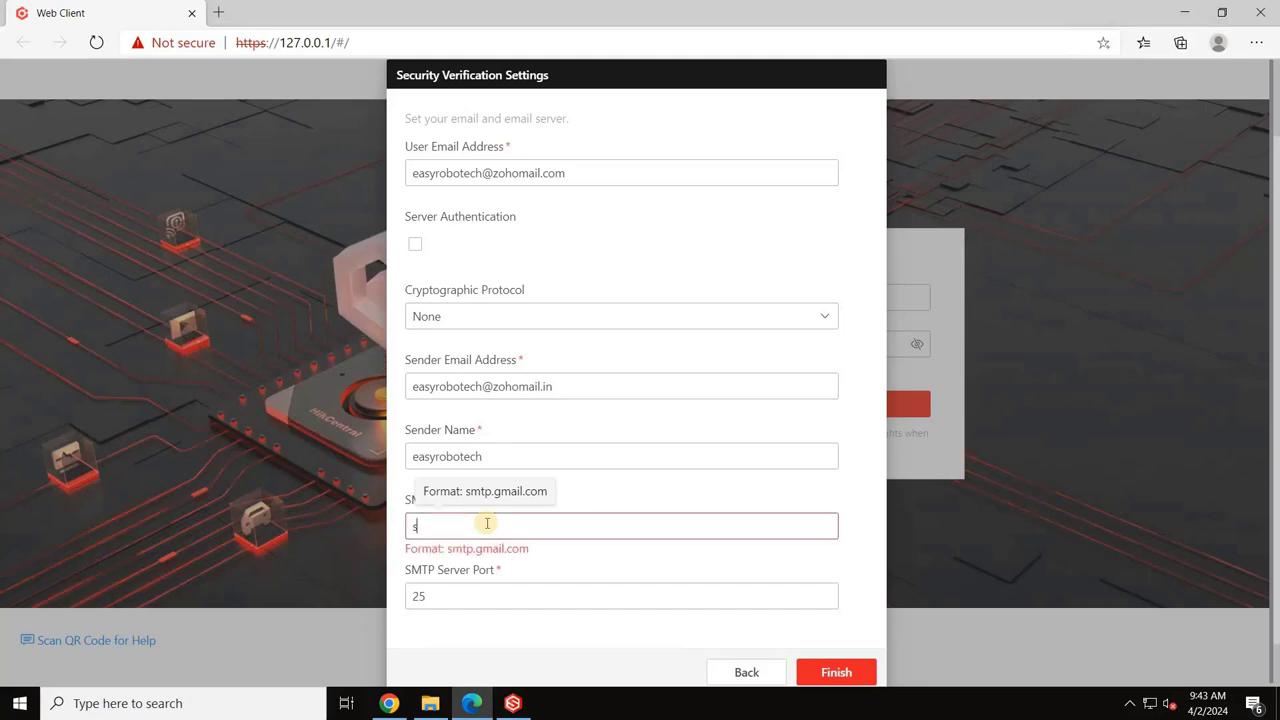
{"action": "type", "text": "m"}
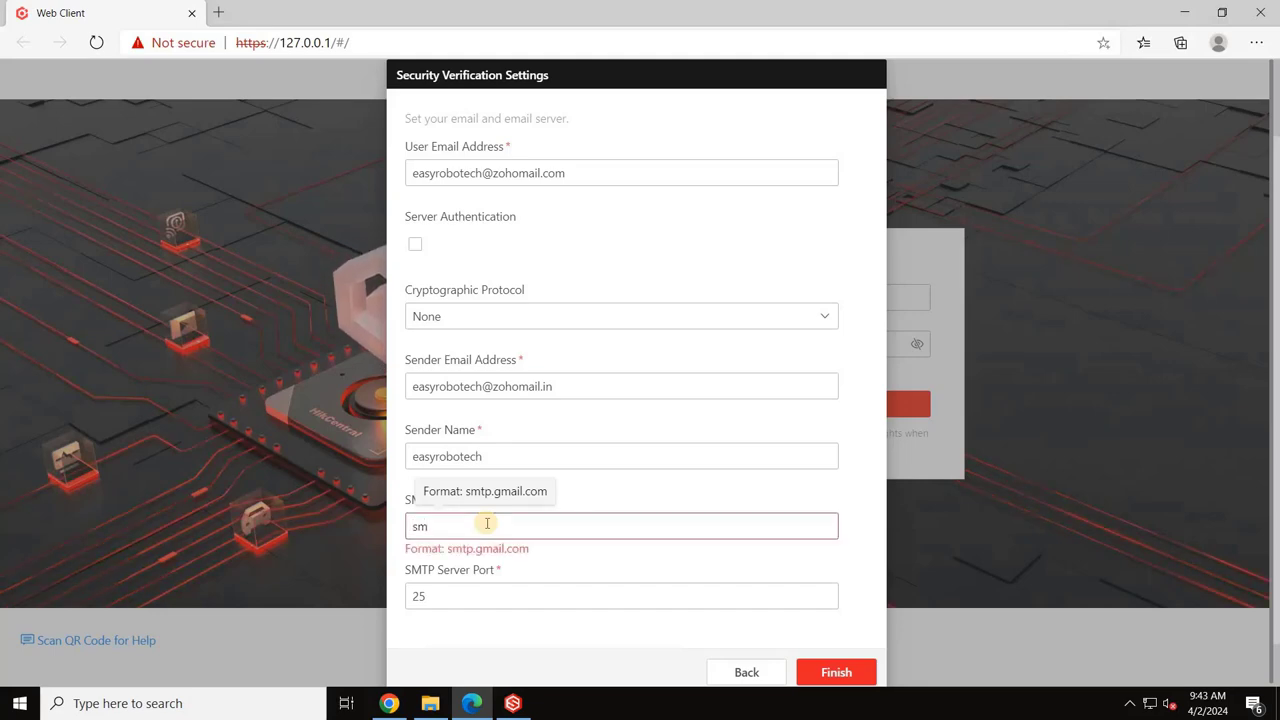
{"action": "type", "text": "tp."}
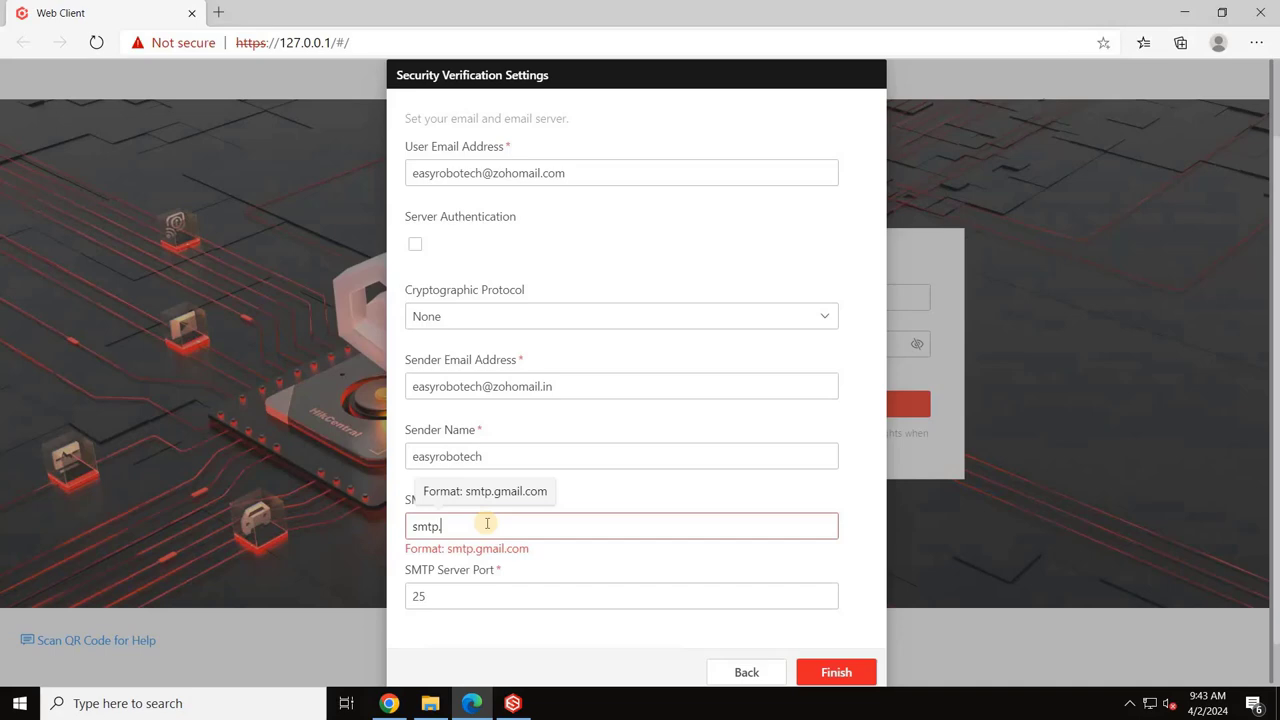
{"action": "type", "text": "gmail"}
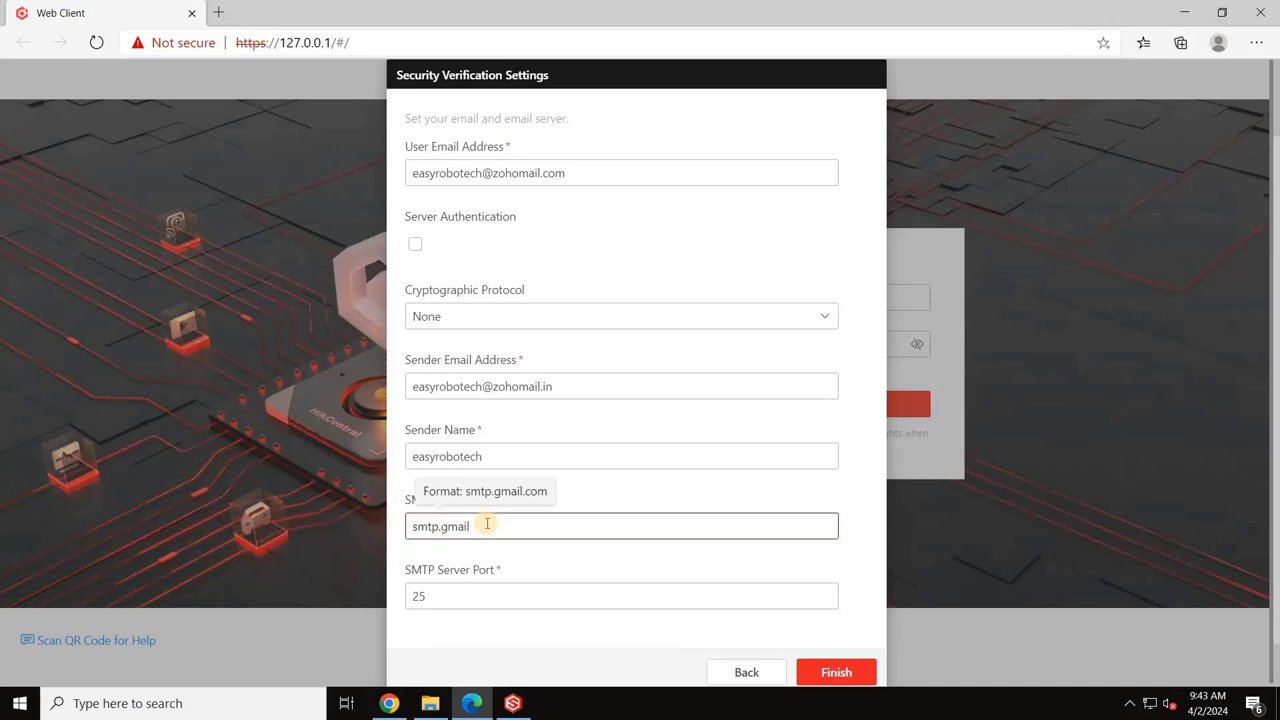
{"action": "type", "text": ".com"}
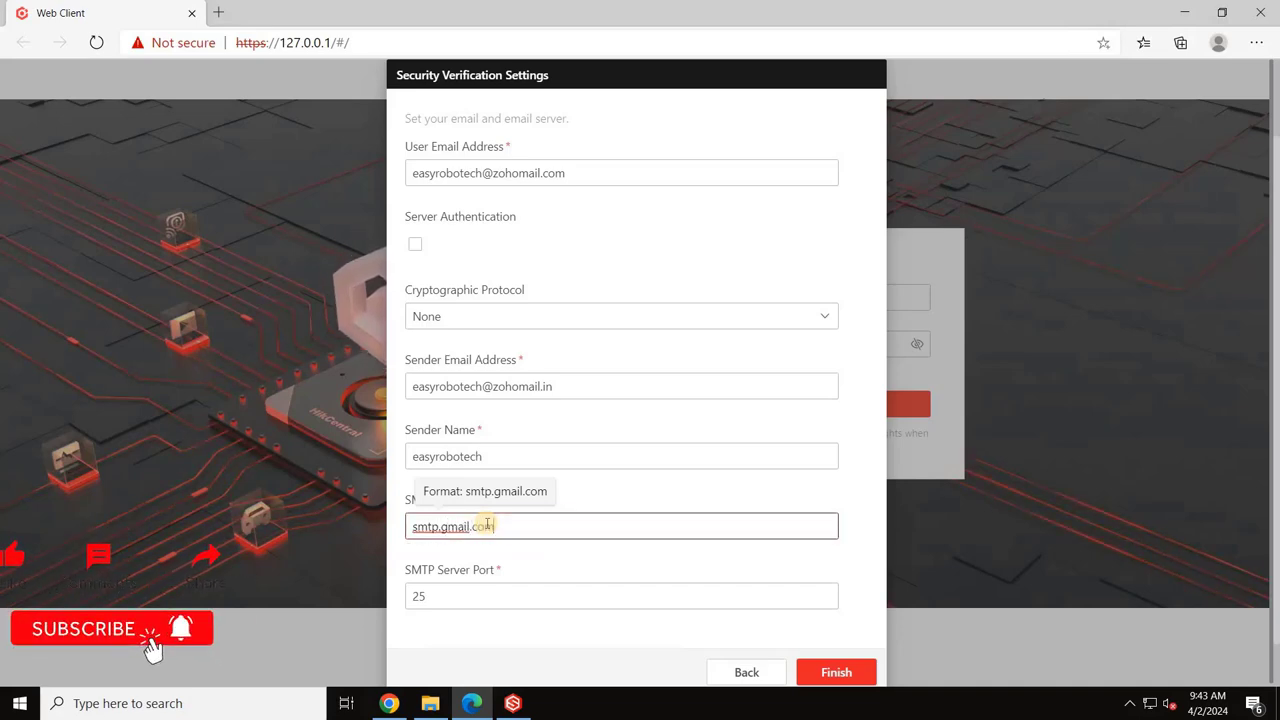
{"action": "scroll", "coordinate": [731, 596], "scroll_direction": "down", "scroll_amount": 1}
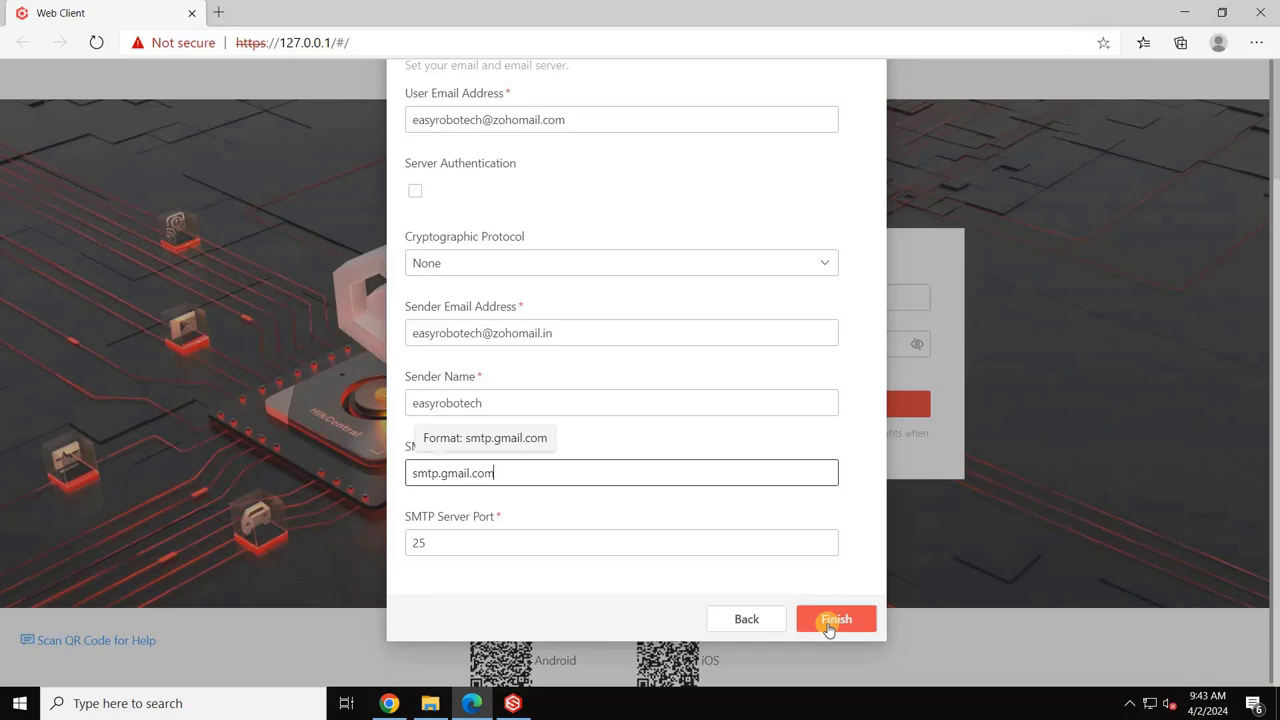
{"action": "left_click", "coordinate": [825, 627]}
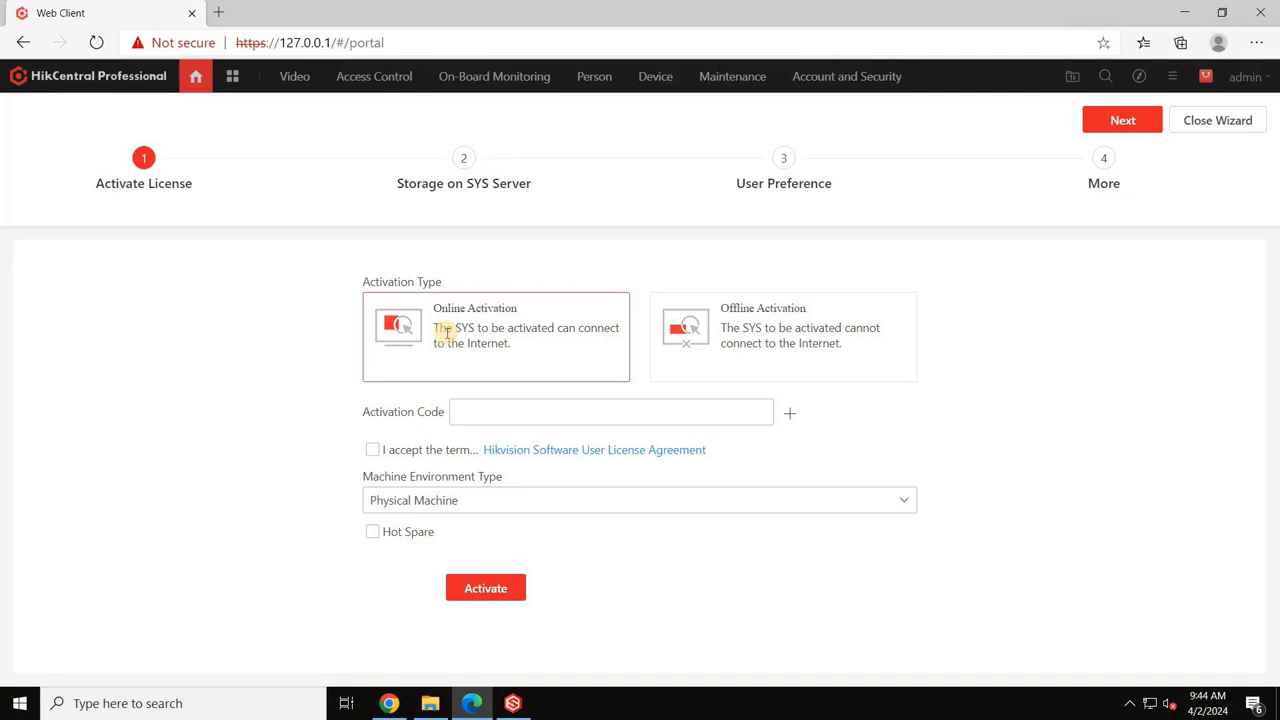
Step: Once loading ends, place the cursor in the Activation Code field on the Activate License step
{"action": "left_click", "coordinate": [564, 416]}
Step: Bring up Service Manager to confirm all eight services, SYS through Surgard Gateway, show Started
{"action": "left_click", "coordinate": [516, 703]}
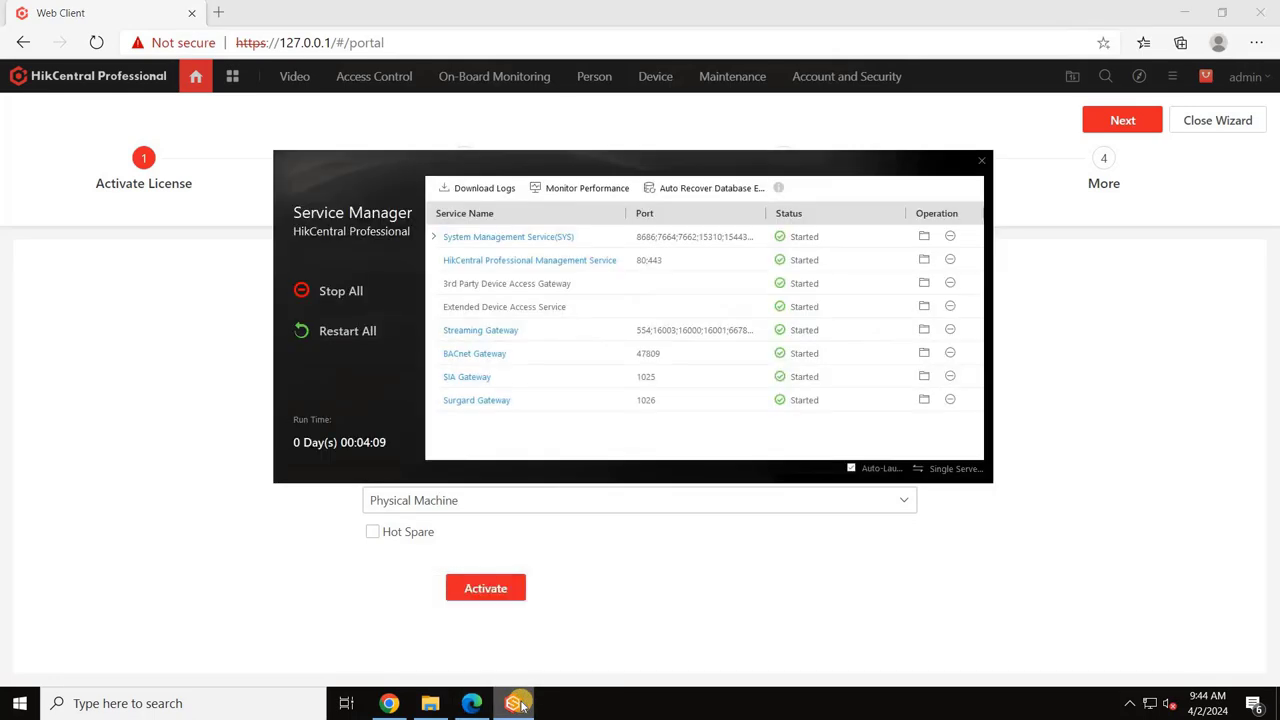